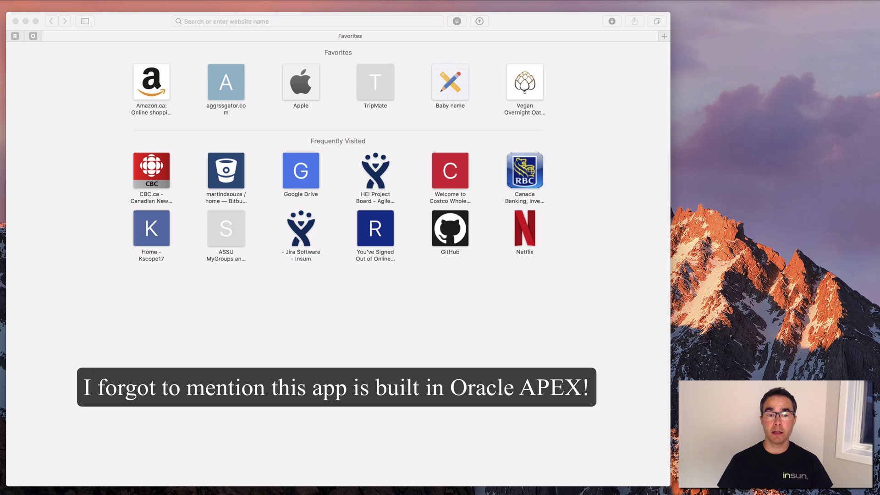
Open the Kscope 17 calendar by entering bit.ly/insum and accepting the bit.ly/insum-kscope17 suggestion.
{"action": "left_click", "coordinate": [317, 22]}
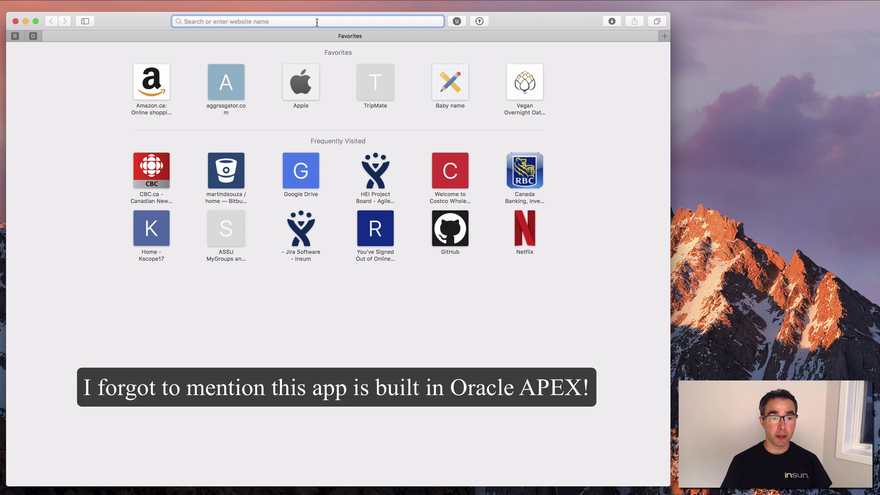
{"action": "type", "text": "bit."}
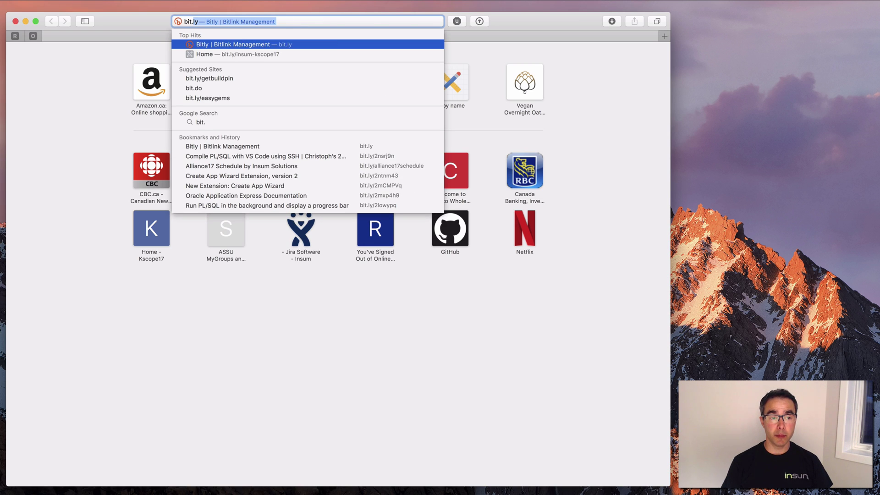
{"action": "type", "text": "ly/insum"}
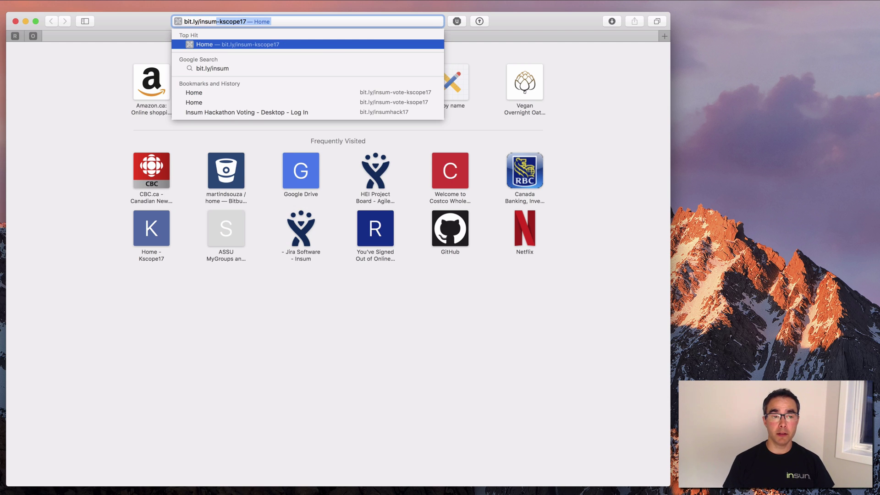
{"action": "key", "text": "Return"}
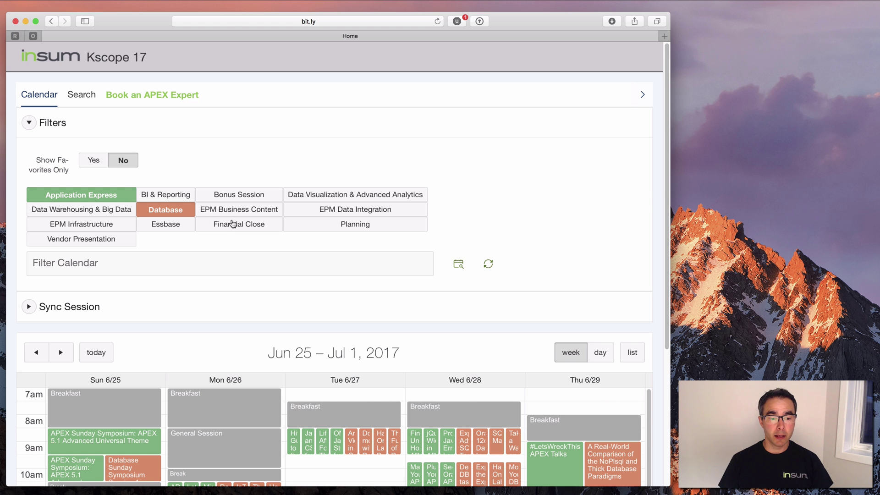
Try the EPM Business Content and EPM Data Integration tracks, turning off Database and Application Express.
{"action": "left_click", "coordinate": [251, 213]}
{"action": "scroll", "coordinate": [325, 249], "scroll_direction": "down", "scroll_amount": 1}
{"action": "scroll", "coordinate": [325, 249], "scroll_direction": "down", "scroll_amount": 3}
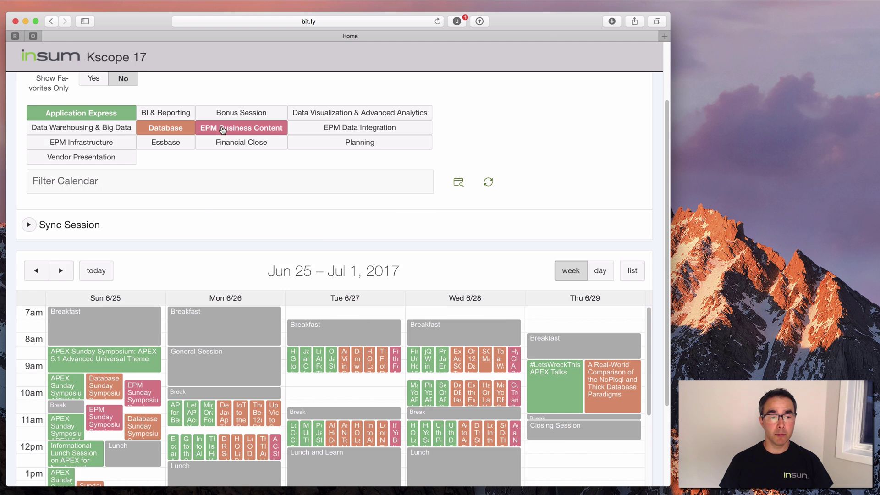
{"action": "left_click", "coordinate": [351, 131]}
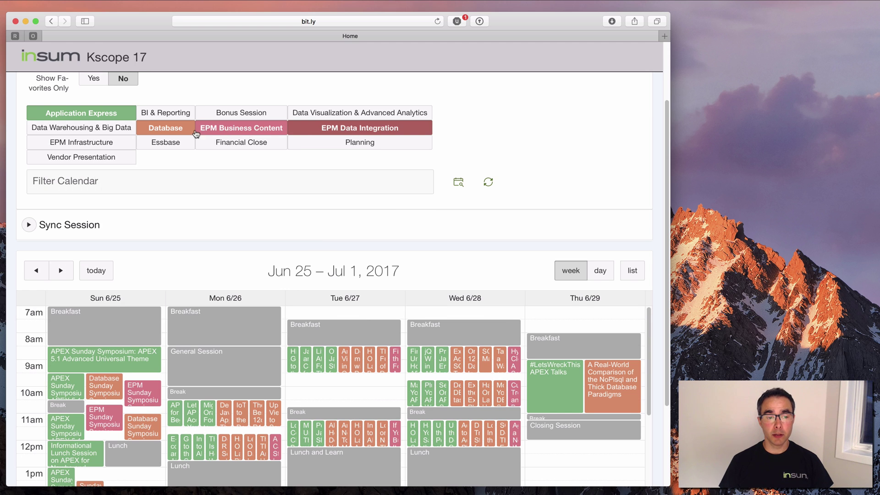
{"action": "left_click", "coordinate": [175, 132]}
{"action": "left_click", "coordinate": [105, 117]}
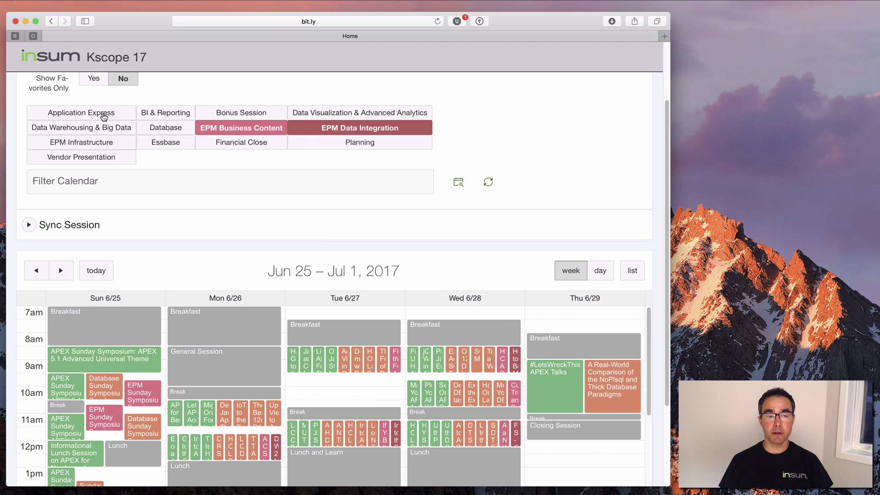
Restore Application Express and Database, drop both EPM tracks, and add Vendor Presentation sessions.
{"action": "left_click", "coordinate": [104, 117]}
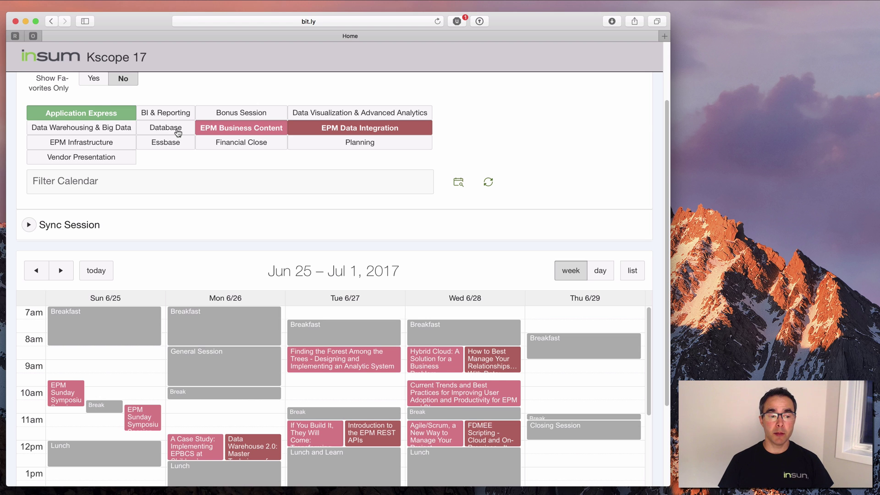
{"action": "left_click", "coordinate": [178, 134]}
{"action": "left_click", "coordinate": [271, 128]}
{"action": "left_click", "coordinate": [356, 131]}
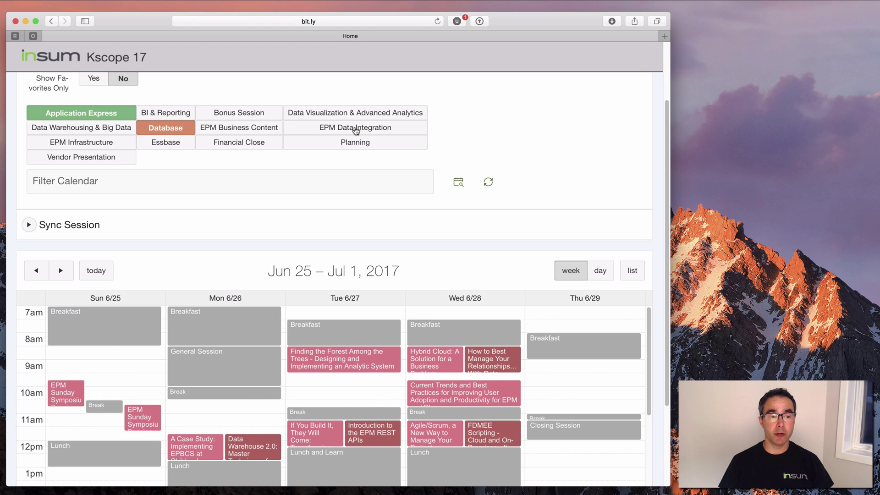
{"action": "scroll", "coordinate": [275, 154], "scroll_direction": "up", "scroll_amount": 2}
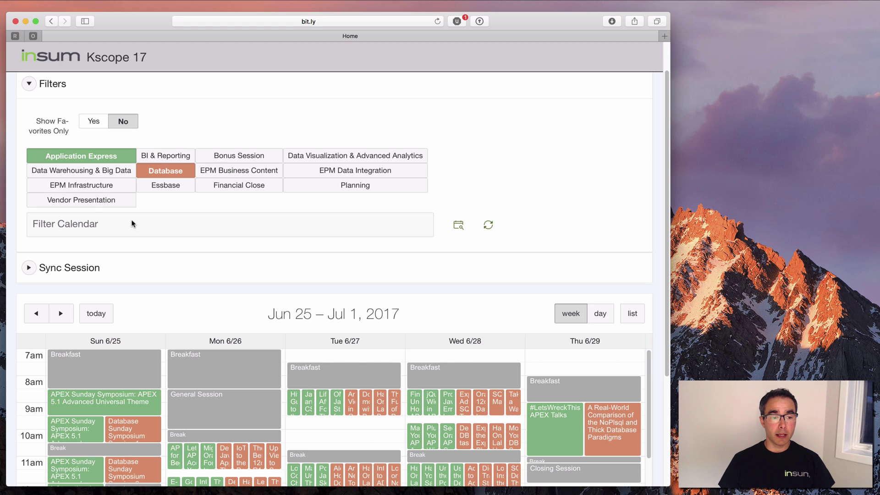
{"action": "left_click", "coordinate": [90, 204]}
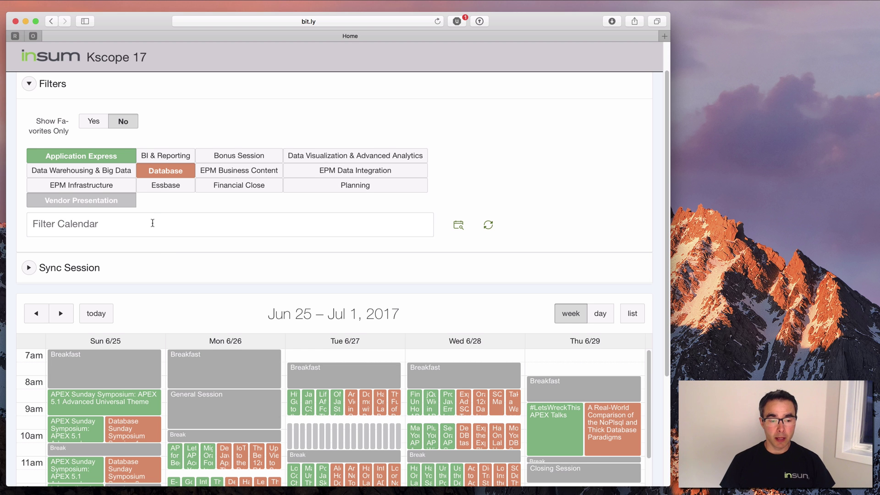
{"action": "scroll", "coordinate": [255, 269], "scroll_direction": "down", "scroll_amount": 10}
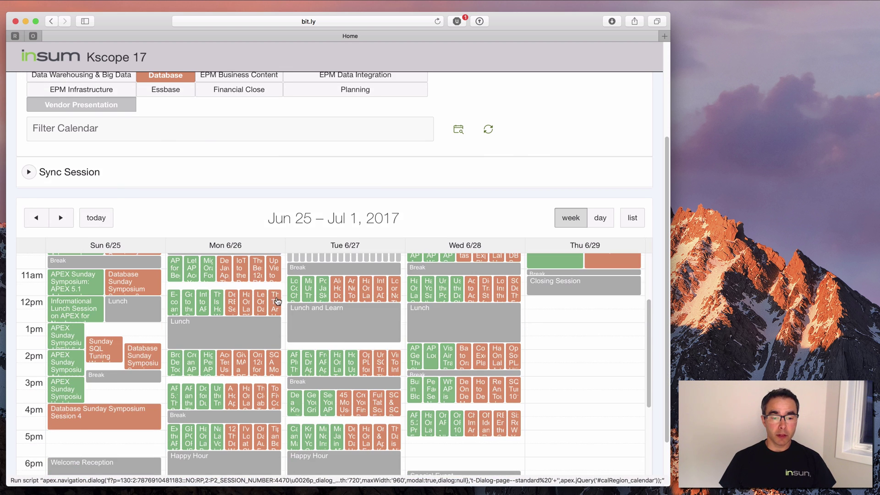
{"action": "scroll", "coordinate": [277, 301], "scroll_direction": "up", "scroll_amount": 4}
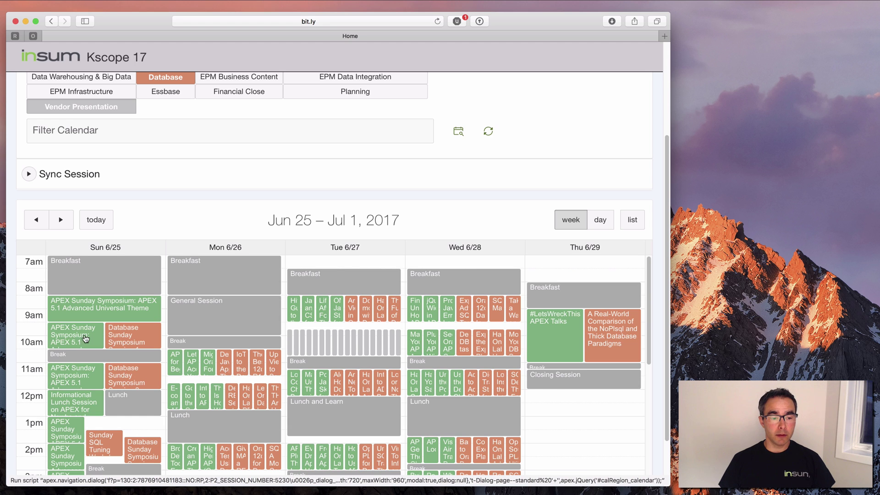
Filter the calendar by the presenter's first name and scroll down to the afternoon sessions.
{"action": "left_click", "coordinate": [109, 131]}
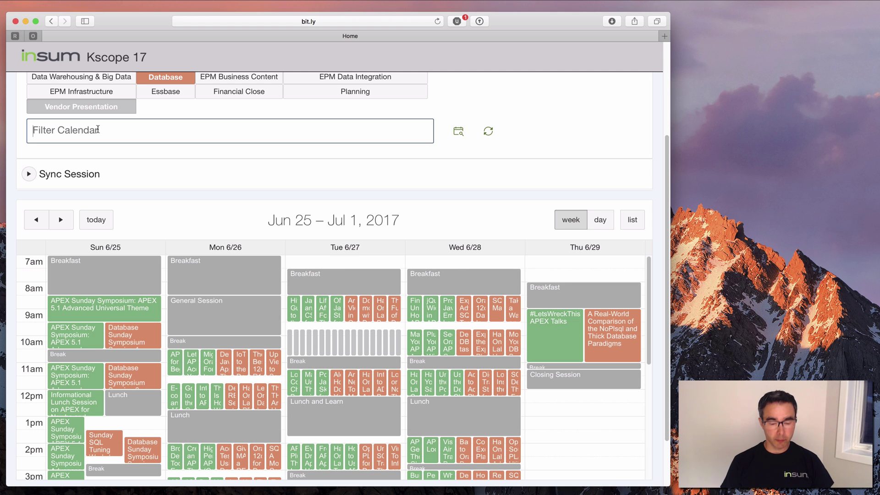
{"action": "type", "text": "jorge"}
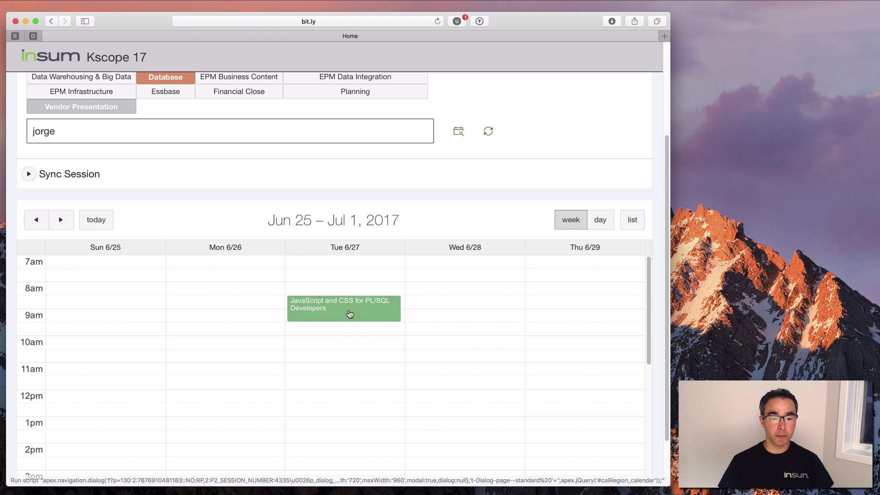
{"action": "scroll", "coordinate": [349, 312], "scroll_direction": "down", "scroll_amount": 3}
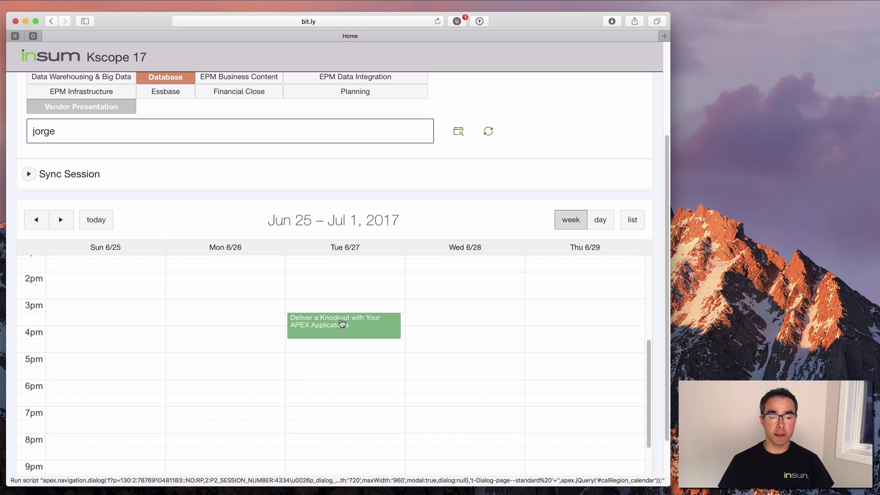
Star 'Deliver a Knockout with Your APEX Applications' as a favorite in its Session Details, then close them.
{"action": "left_click", "coordinate": [340, 323]}
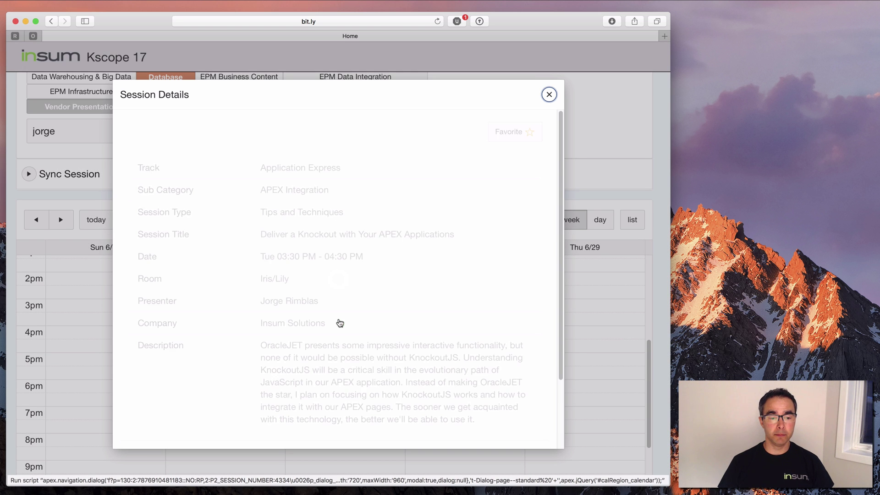
{"action": "scroll", "coordinate": [336, 251], "scroll_direction": "down", "scroll_amount": 1}
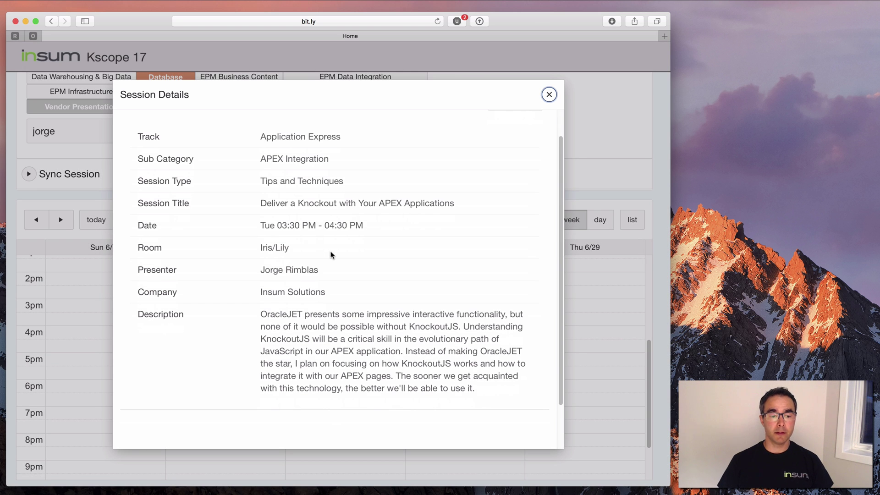
{"action": "scroll", "coordinate": [331, 252], "scroll_direction": "up", "scroll_amount": 1}
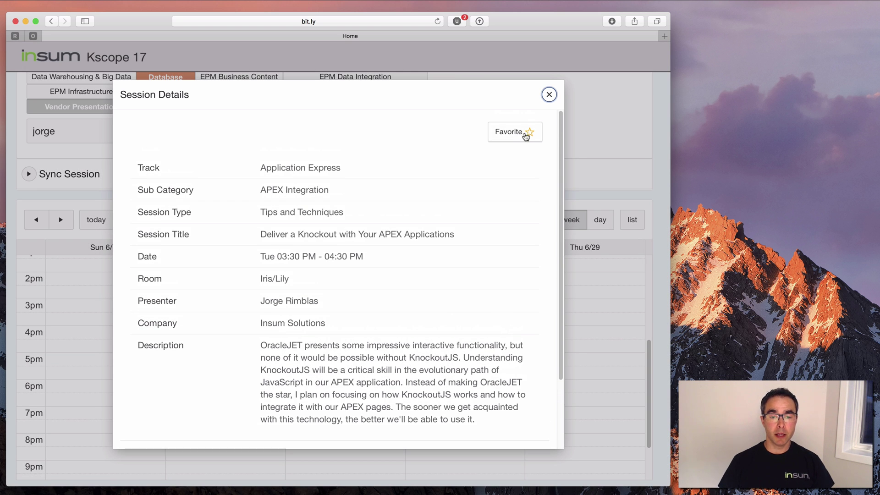
{"action": "left_click", "coordinate": [530, 134]}
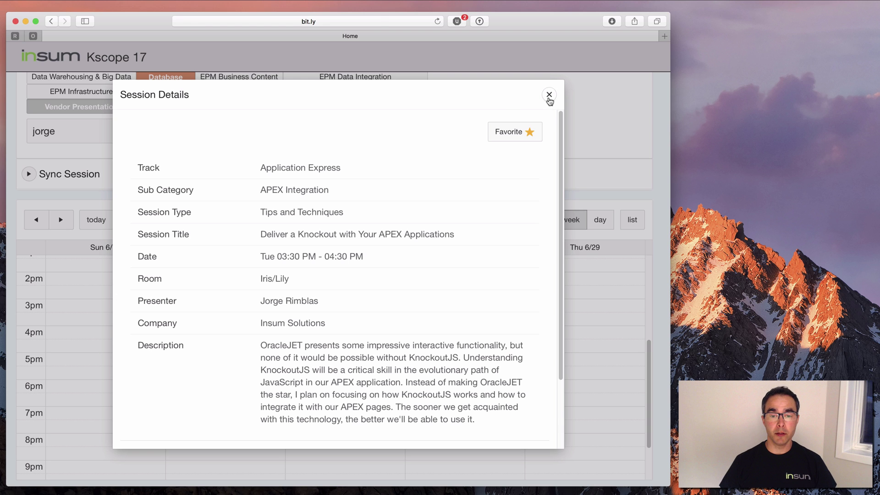
{"action": "left_click", "coordinate": [548, 97]}
Replace the presenter search with 'javascript' and scroll up to the morning sessions.
{"action": "left_click", "coordinate": [312, 132]}
{"action": "key", "text": "BackSpace"}
{"action": "key", "text": "BackSpace"}
{"action": "key", "text": "BackSpace"}
{"action": "key", "text": "BackSpace"}
{"action": "key", "text": "BackSpace"}
{"action": "type", "text": "java"}
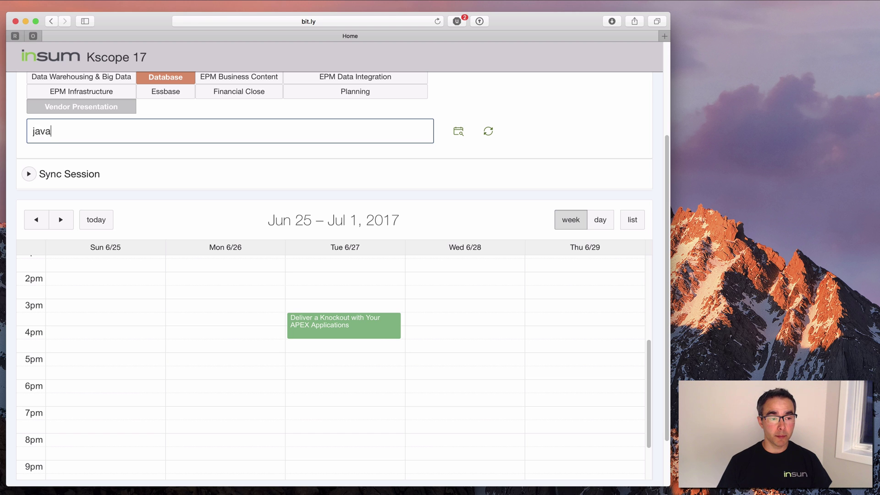
{"action": "type", "text": "script"}
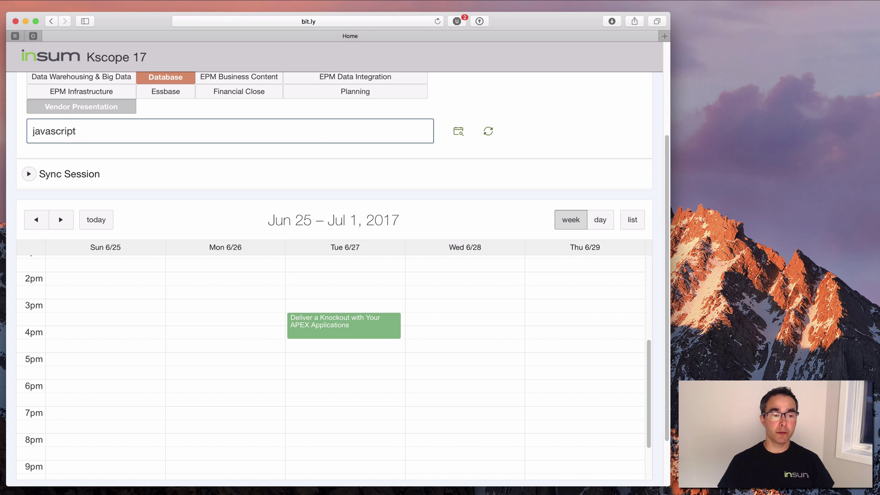
{"action": "scroll", "coordinate": [338, 296], "scroll_direction": "up", "scroll_amount": 3}
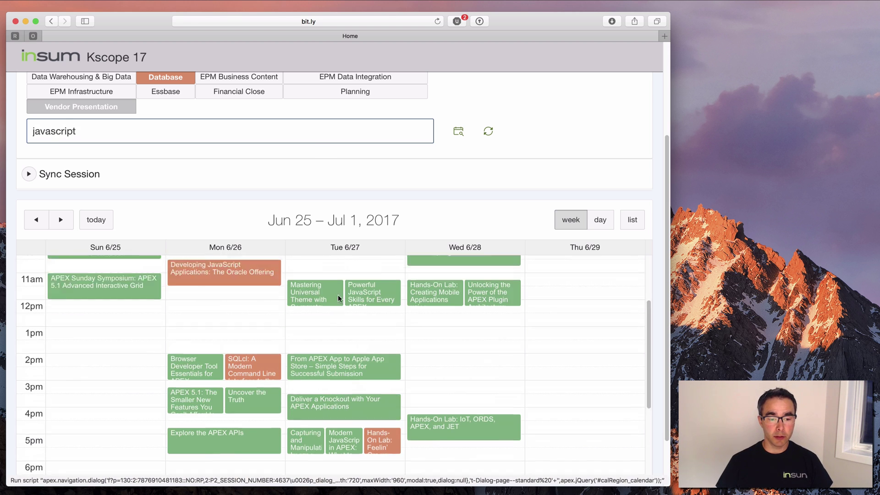
{"action": "scroll", "coordinate": [338, 298], "scroll_direction": "up", "scroll_amount": 3}
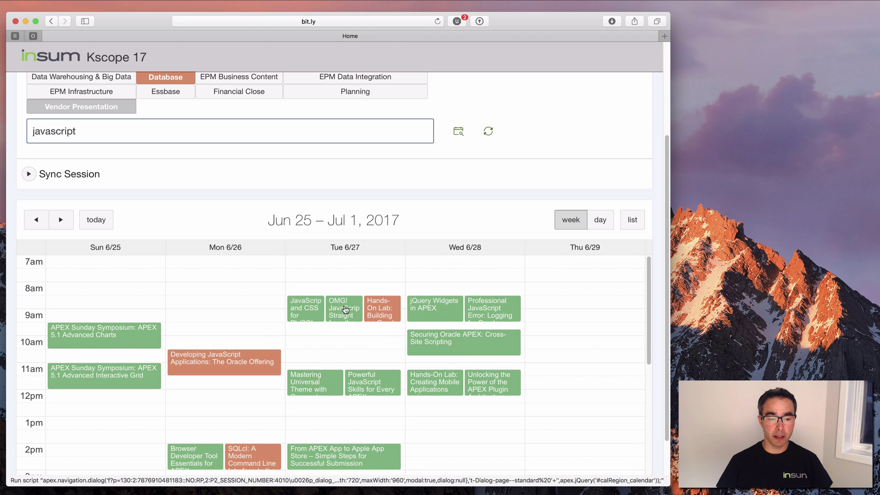
Favorite 'OMG! JavaScript Straight from the Oracle Database' from its Session Details and close the dialog.
{"action": "left_click", "coordinate": [346, 310]}
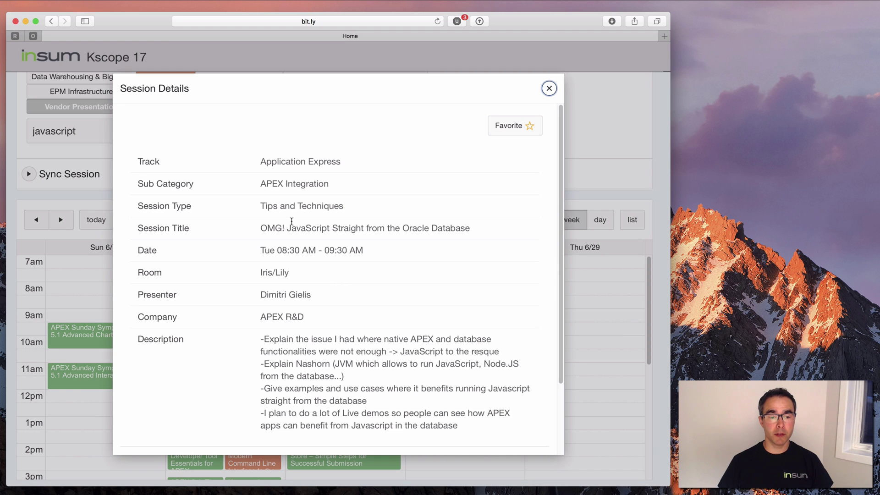
{"action": "left_click_drag", "start_coordinate": [261, 294], "coordinate": [310, 294]}
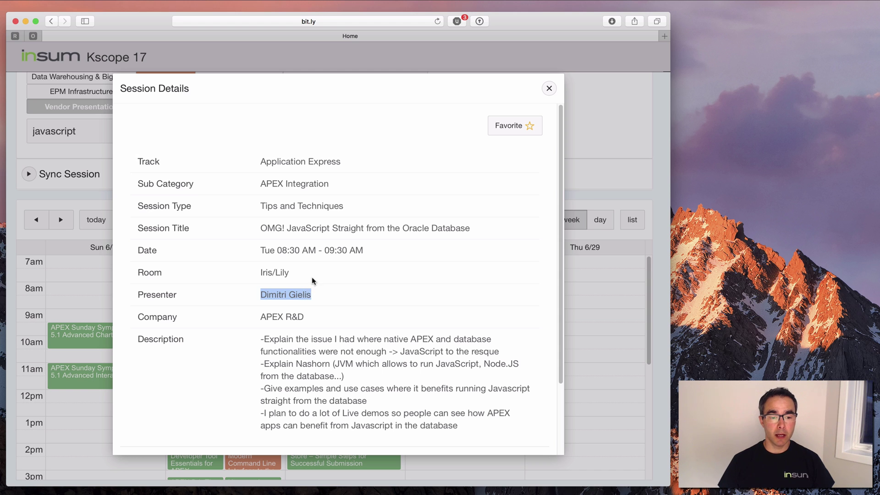
{"action": "left_click_drag", "start_coordinate": [267, 227], "coordinate": [368, 227]}
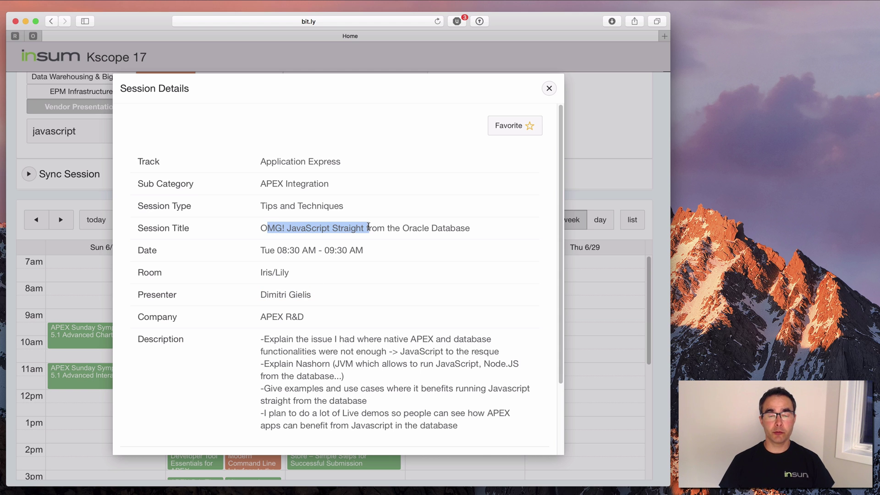
{"action": "left_click", "coordinate": [532, 132]}
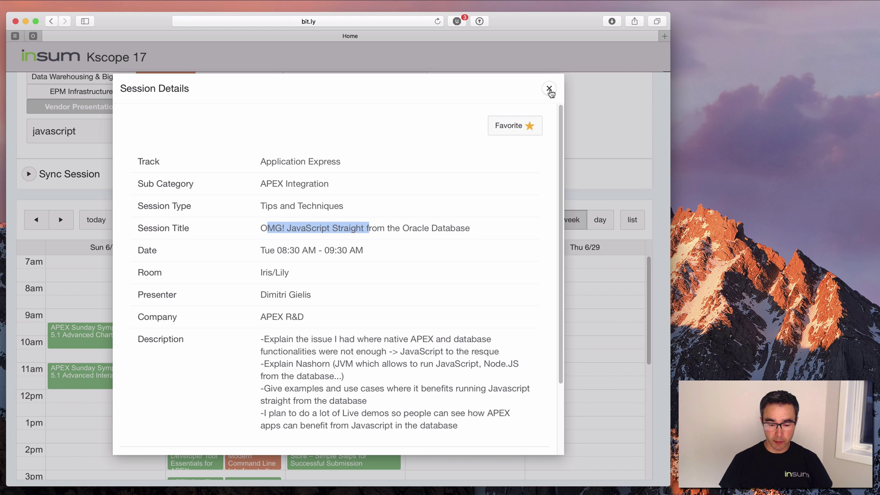
{"action": "left_click", "coordinate": [549, 89]}
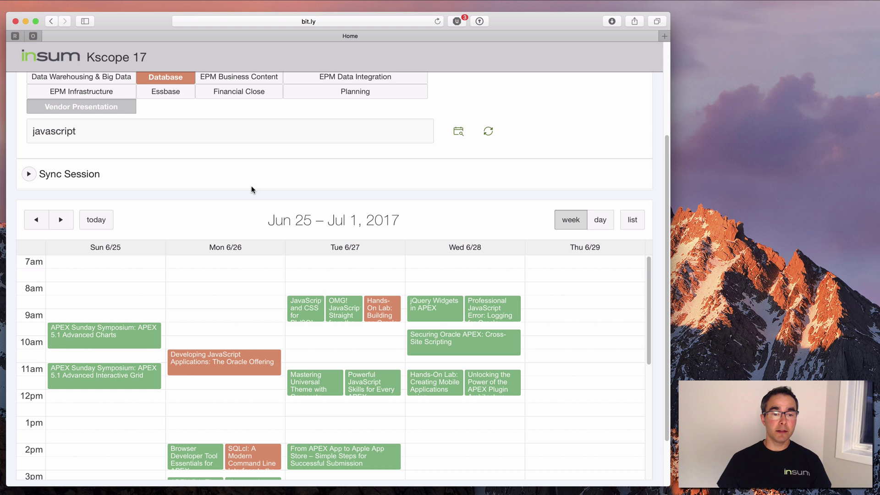
{"action": "scroll", "coordinate": [253, 188], "scroll_direction": "up", "scroll_amount": 3}
{"action": "scroll", "coordinate": [251, 186], "scroll_direction": "up", "scroll_amount": 4}
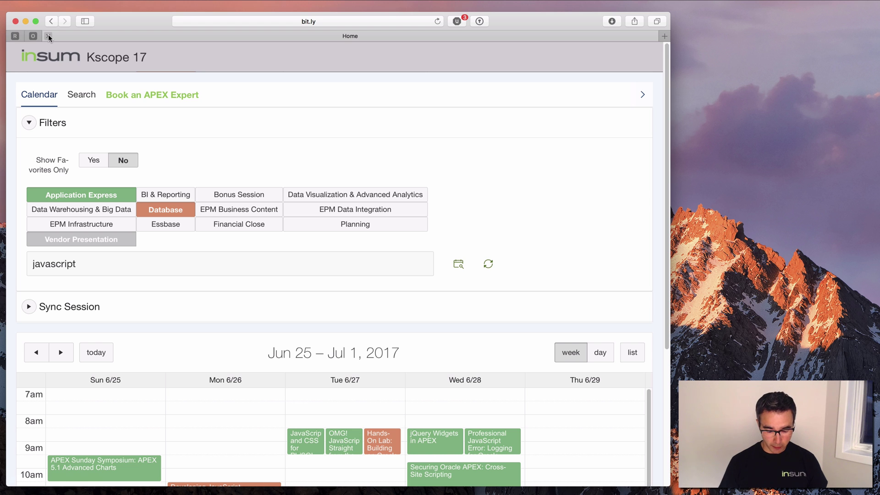
Close the calendar tab and reload the Kscope 17 calendar from the bit.ly/in autocompletion.
{"action": "left_click", "coordinate": [48, 37]}
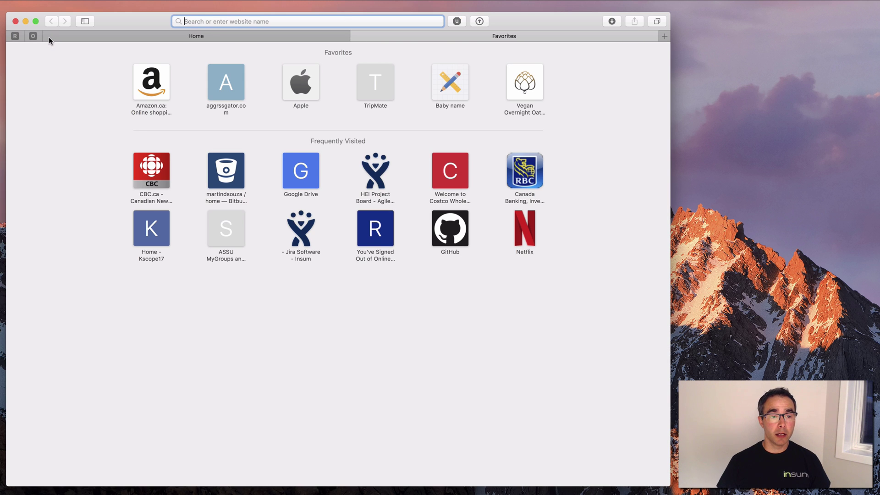
{"action": "type", "text": "bit.l"}
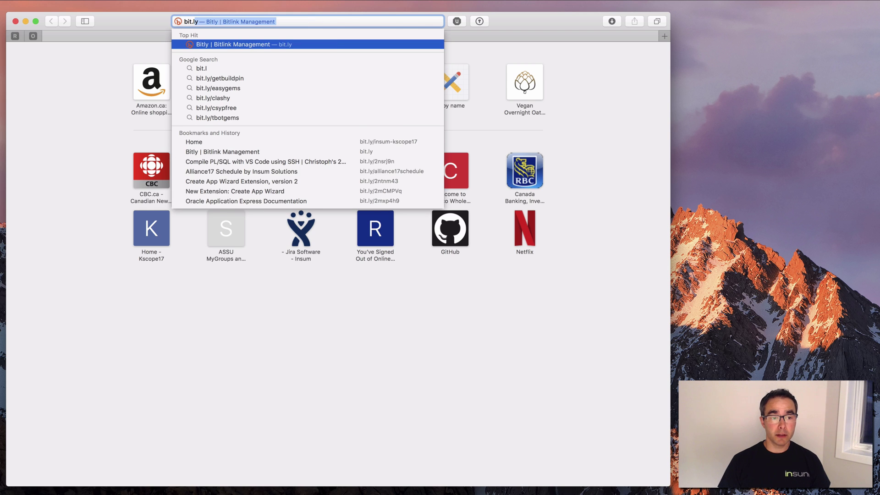
{"action": "type", "text": "y/"}
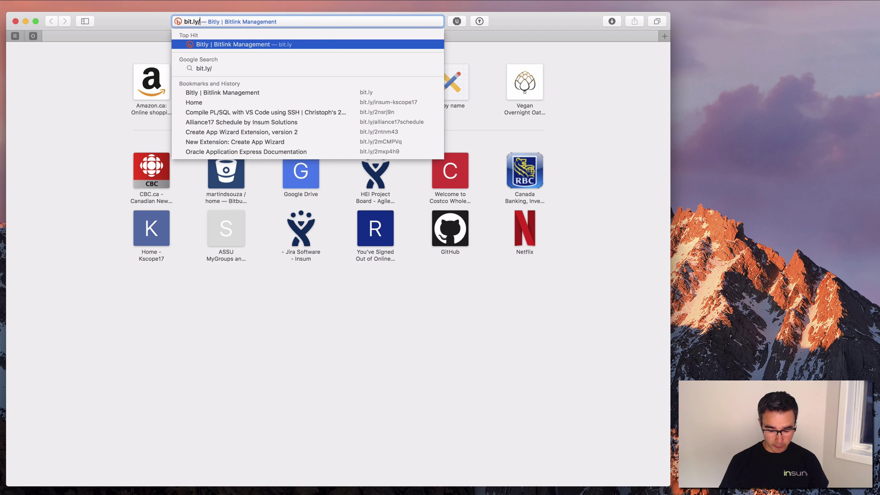
{"action": "type", "text": "in"}
{"action": "key", "text": "Return"}
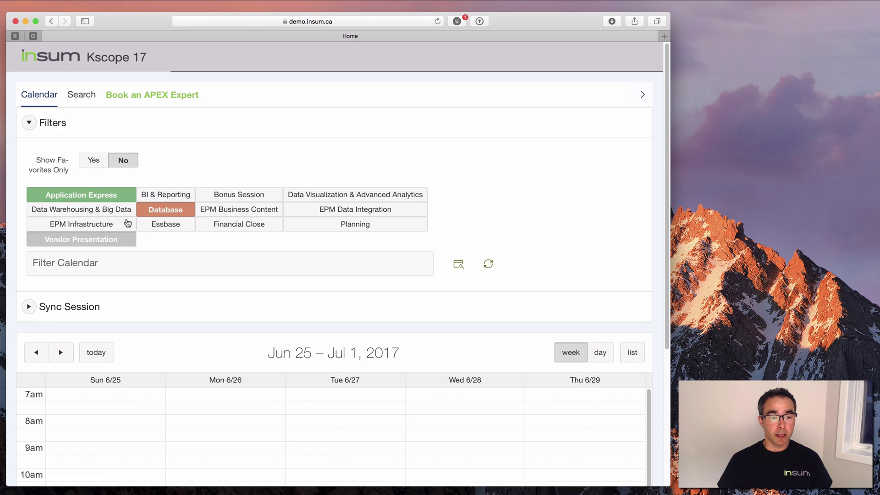
{"action": "scroll", "coordinate": [102, 207], "scroll_direction": "down", "scroll_amount": 1}
{"action": "scroll", "coordinate": [259, 257], "scroll_direction": "down", "scroll_amount": 2}
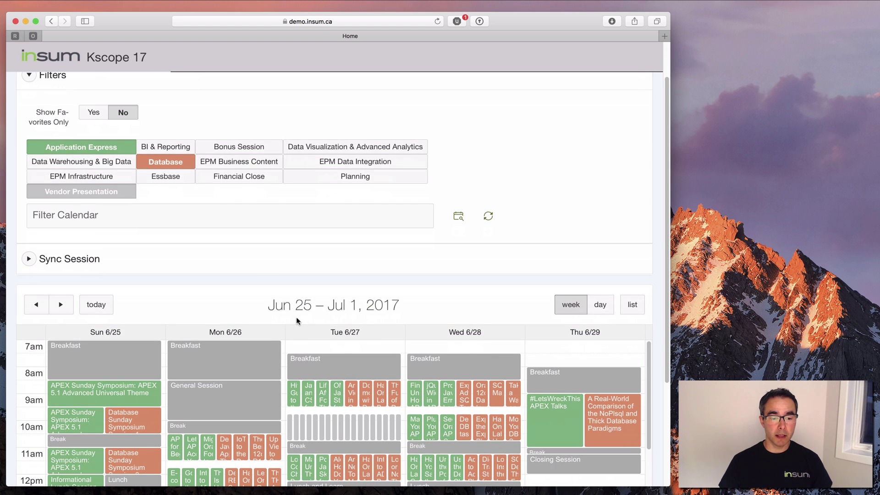
{"action": "left_click", "coordinate": [171, 219]}
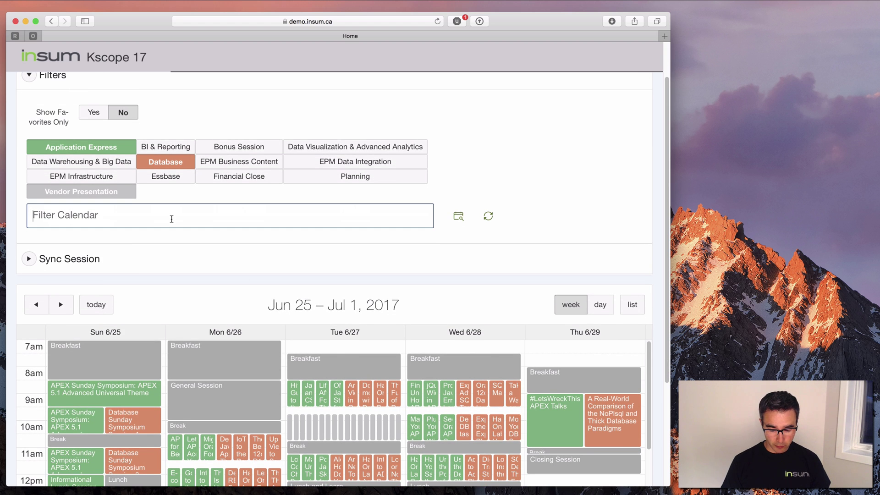
Find the Knockout session by the presenter's name and mark it as a favorite.
{"action": "type", "text": "jorge"}
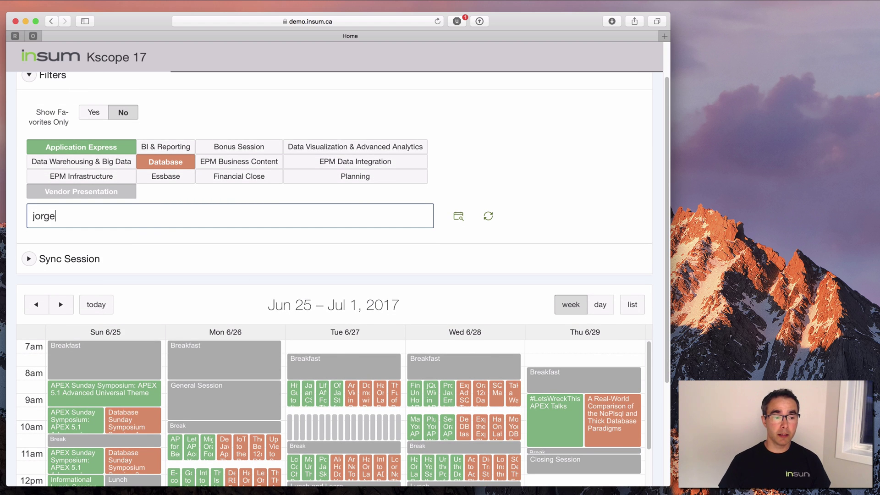
{"action": "scroll", "coordinate": [353, 427], "scroll_direction": "down", "scroll_amount": 8}
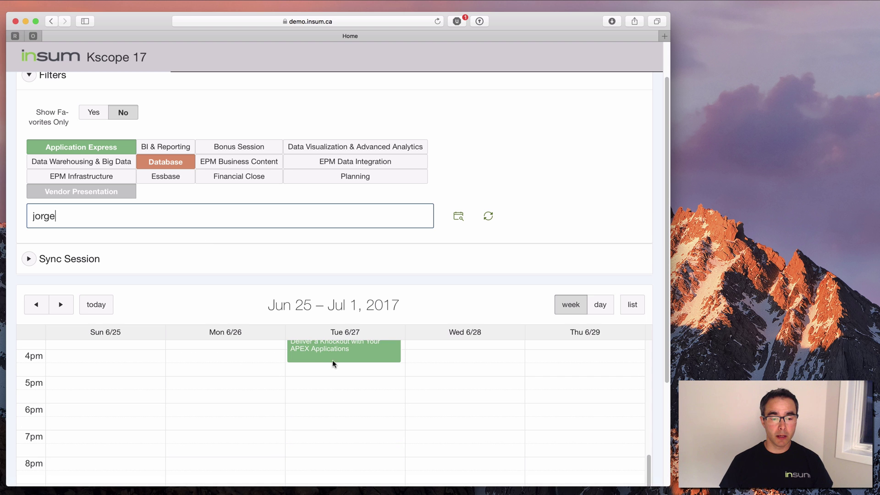
{"action": "left_click", "coordinate": [332, 358]}
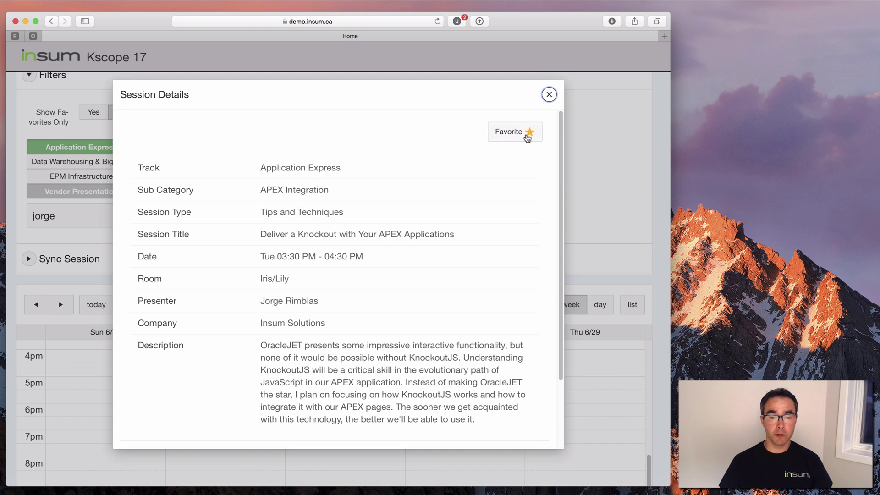
{"action": "left_click", "coordinate": [515, 135]}
{"action": "left_click", "coordinate": [549, 94]}
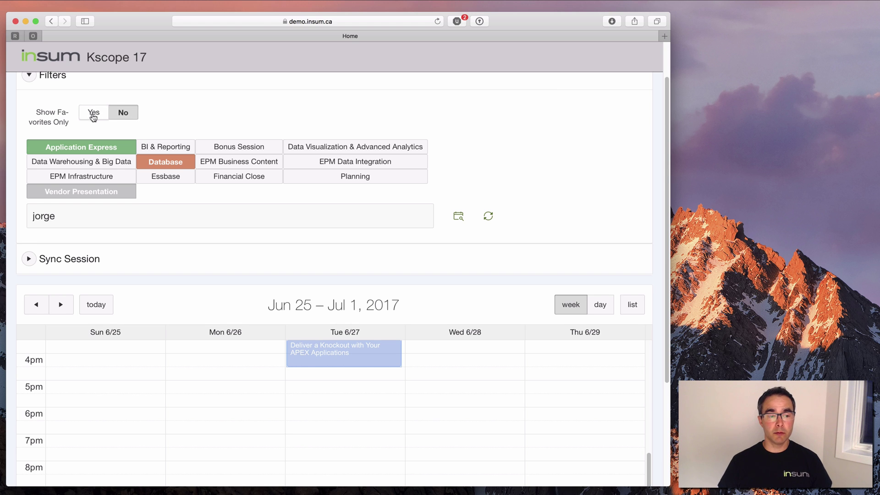
Set Show Favorites Only to Yes and place the iPhone simulator beside the calendar.
{"action": "left_click", "coordinate": [91, 127]}
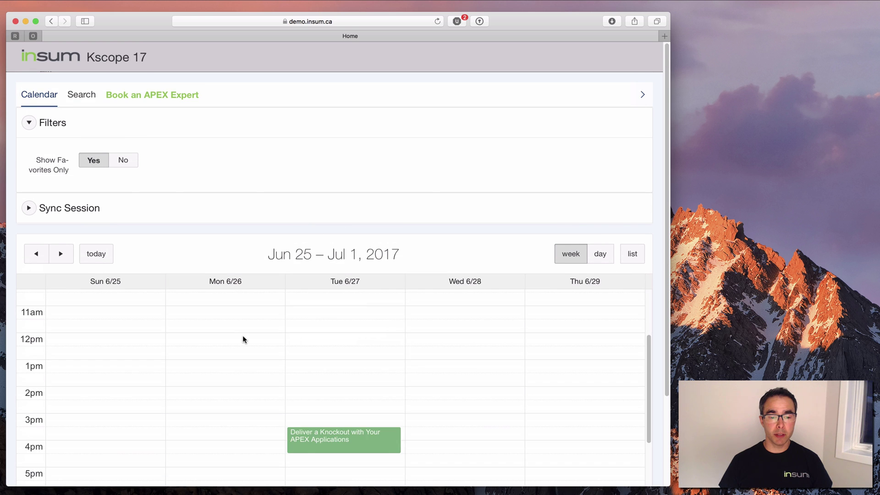
{"action": "scroll", "coordinate": [242, 338], "scroll_direction": "down", "scroll_amount": 3}
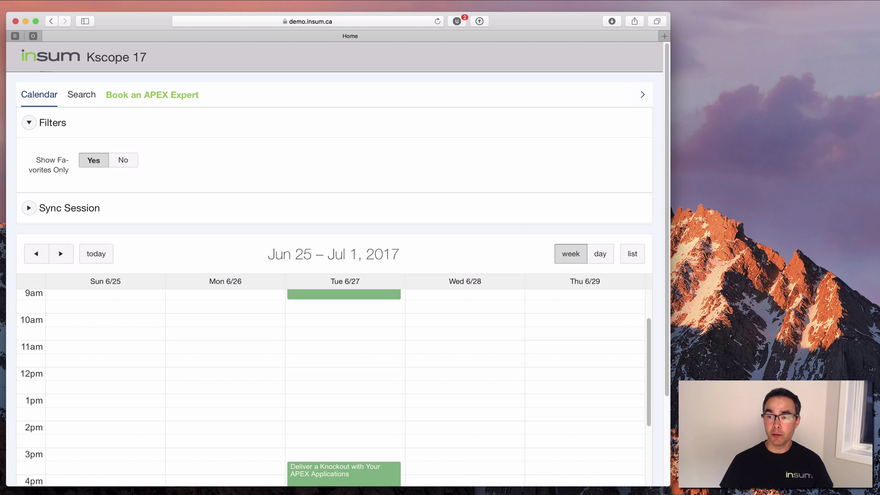
{"action": "left_click_drag", "start_coordinate": [875, 23], "coordinate": [764, 20]}
On the iPhone simulator, load the calendar via bit.ly/ins and collapse the Filters panel.
{"action": "left_click", "coordinate": [764, 44]}
{"action": "type", "text": "bit"}
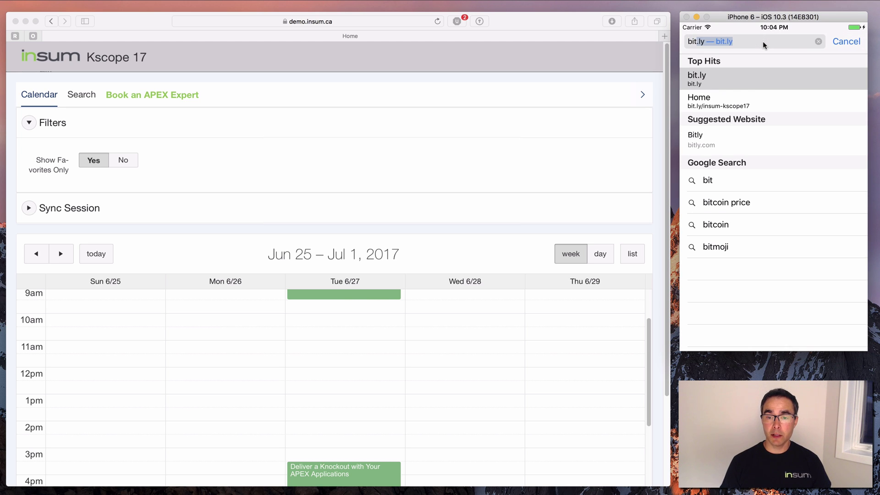
{"action": "type", "text": ".ly/insu"}
{"action": "key", "text": "Return"}
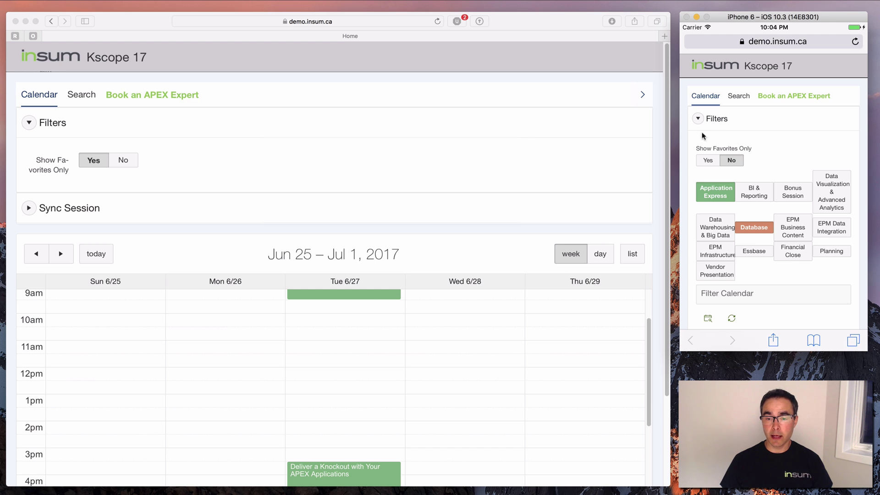
{"action": "left_click", "coordinate": [697, 119]}
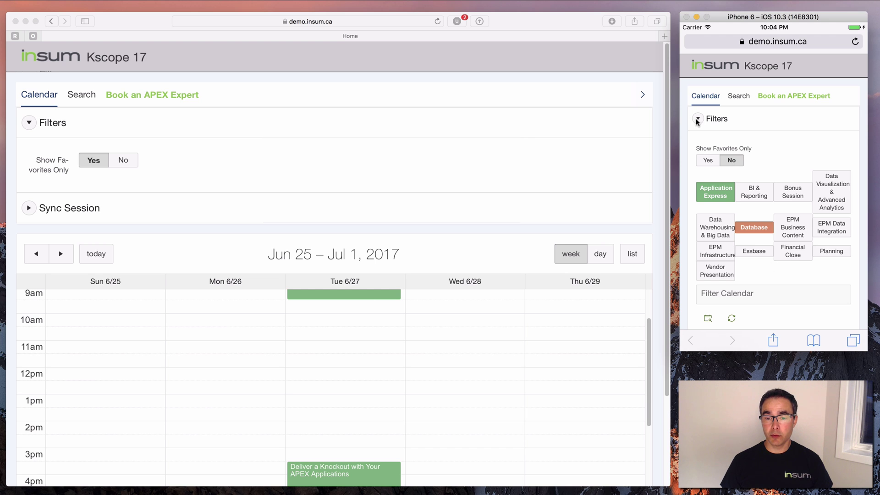
{"action": "left_click", "coordinate": [307, 165]}
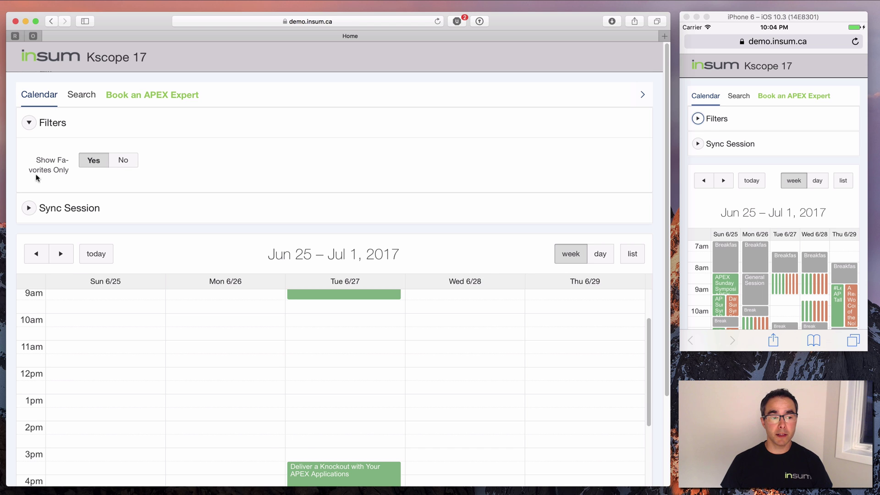
On the desktop calendar, expand Sync Session and select the Current Key.
{"action": "left_click", "coordinate": [29, 208]}
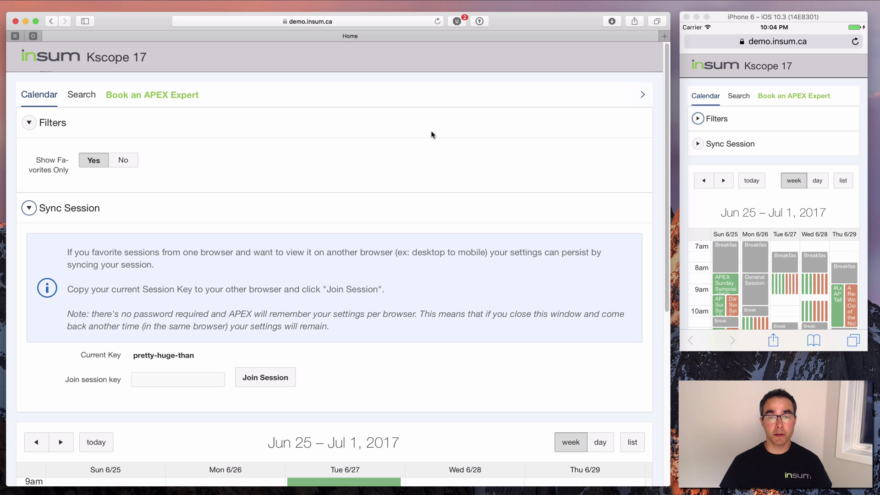
{"action": "left_click", "coordinate": [269, 132]}
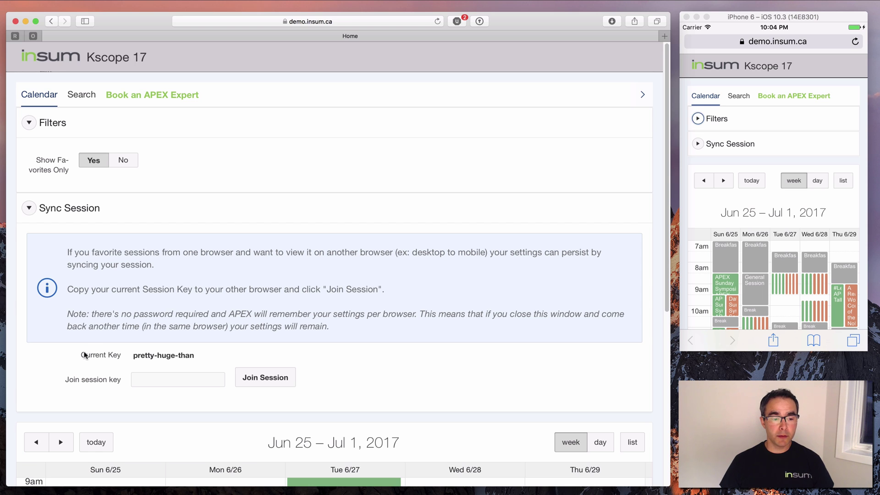
{"action": "left_click_drag", "start_coordinate": [82, 356], "coordinate": [120, 352]}
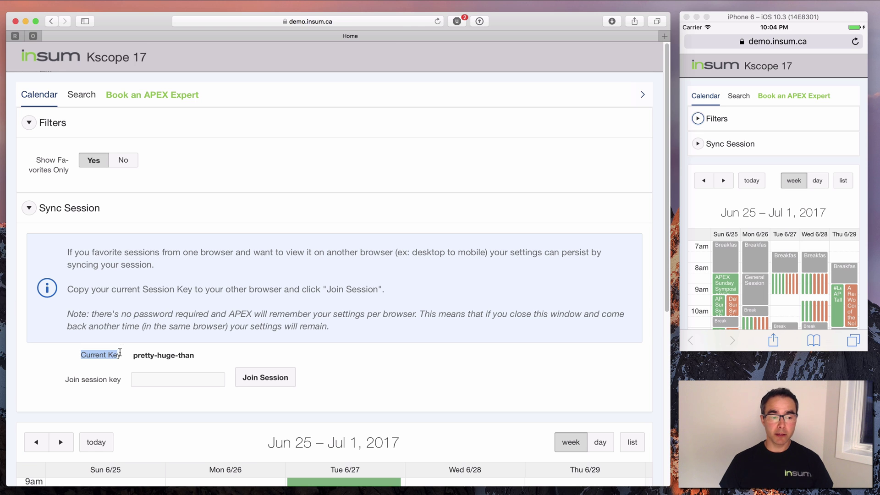
{"action": "left_click", "coordinate": [152, 354]}
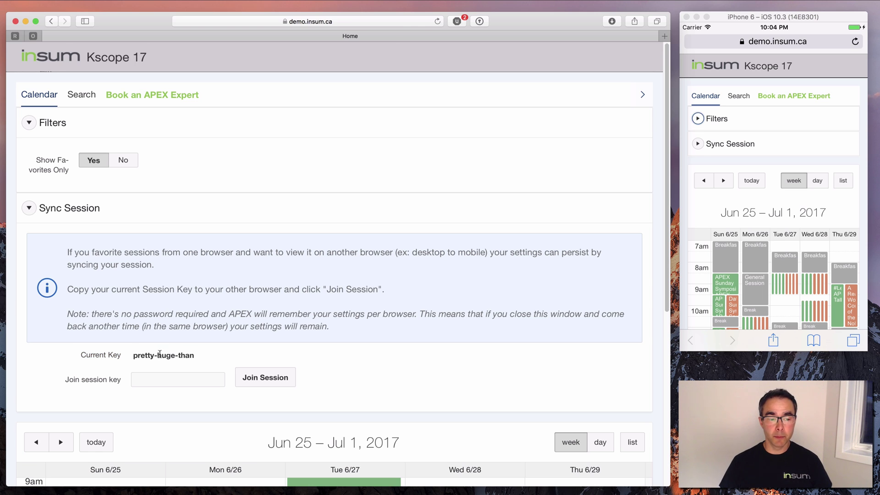
On the phone, enter the desktop's session key in Join session key and join the session.
{"action": "left_click", "coordinate": [698, 144]}
{"action": "left_click", "coordinate": [699, 145]}
{"action": "left_click", "coordinate": [698, 144]}
{"action": "scroll", "coordinate": [776, 152], "scroll_direction": "down", "scroll_amount": 5}
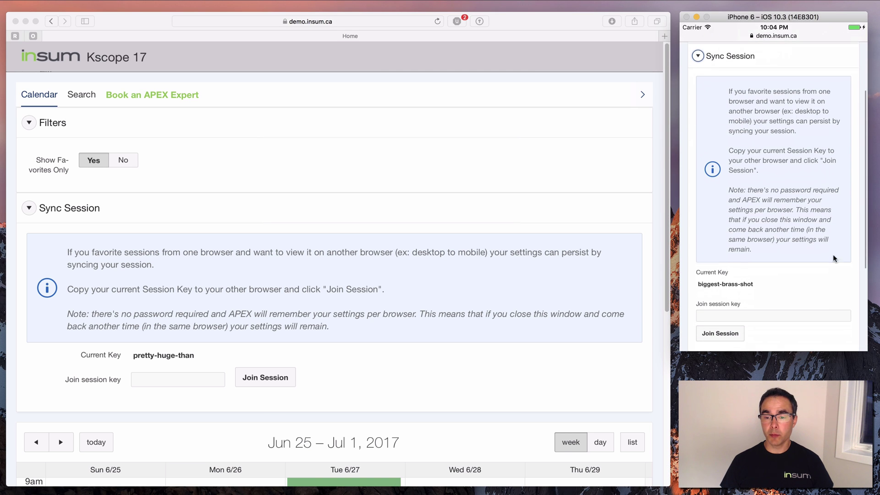
{"action": "left_click", "coordinate": [735, 316]}
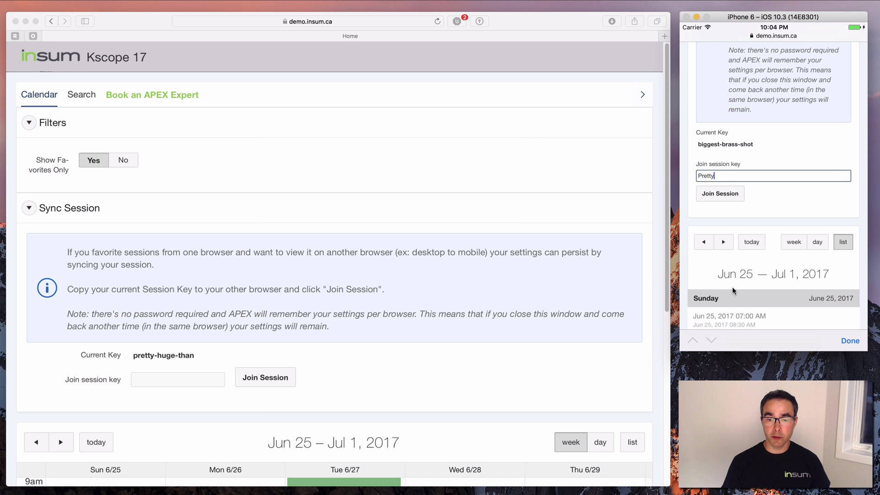
{"action": "type", "text": "Pretty-huge-than"}
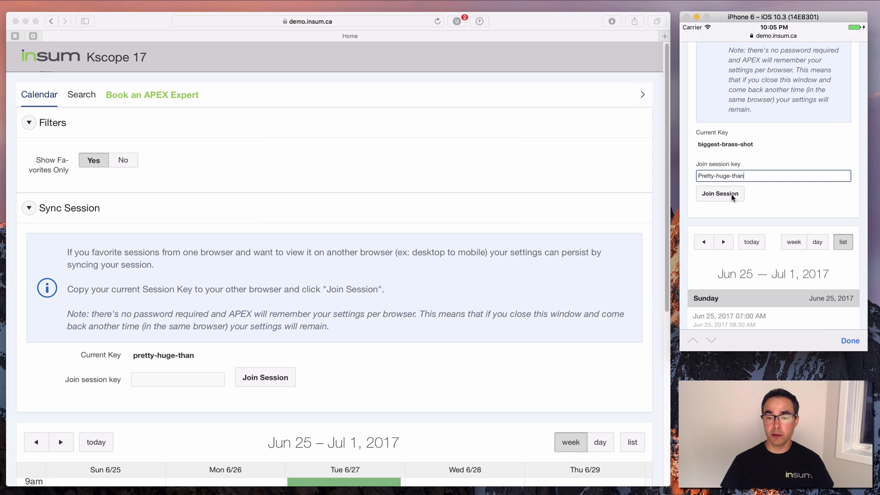
{"action": "left_click", "coordinate": [730, 194]}
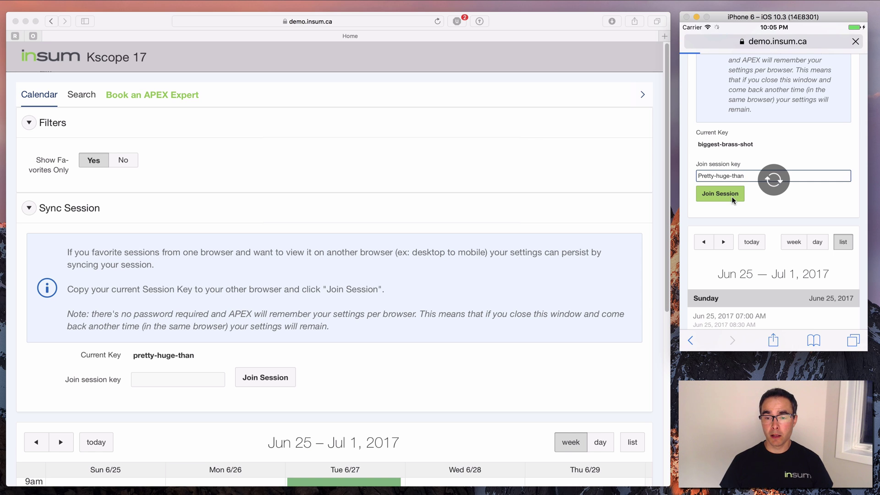
{"action": "left_click", "coordinate": [28, 207]}
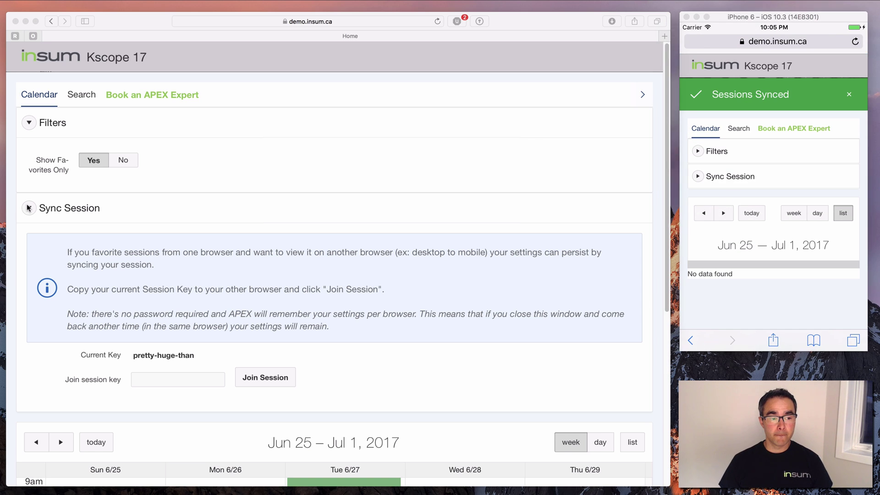
Turn off Show Favorites Only on the desktop and expand the phone's Filters section.
{"action": "left_click", "coordinate": [28, 208]}
{"action": "left_click", "coordinate": [123, 160]}
{"action": "left_click", "coordinate": [701, 153]}
{"action": "left_click", "coordinate": [701, 153]}
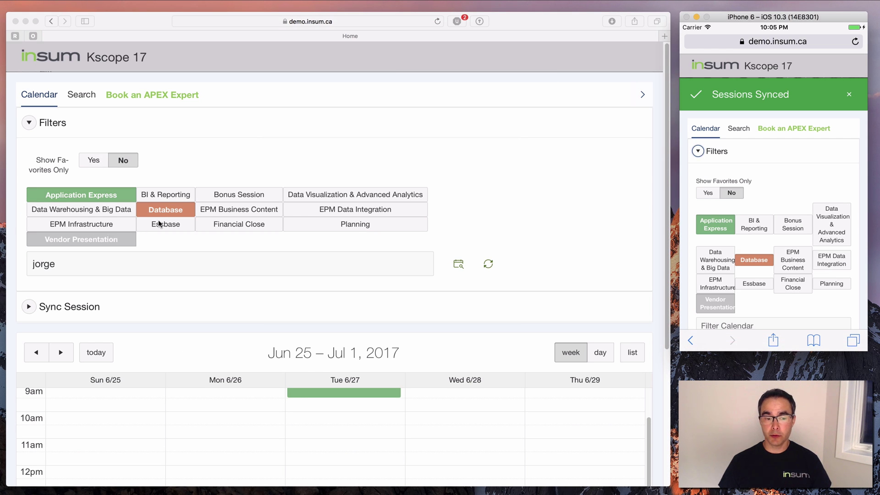
Toggle the EPM Infrastructure and Financial Close category filters on and off on the desktop.
{"action": "left_click", "coordinate": [108, 224]}
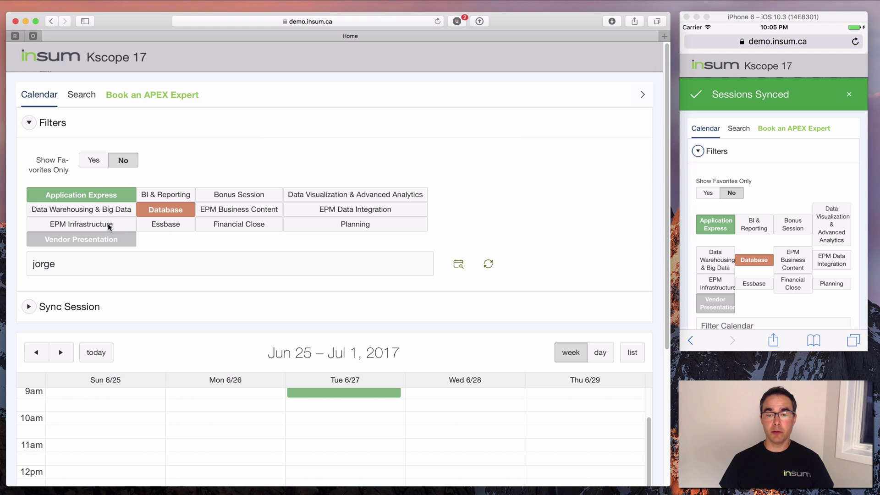
{"action": "left_click", "coordinate": [108, 224]}
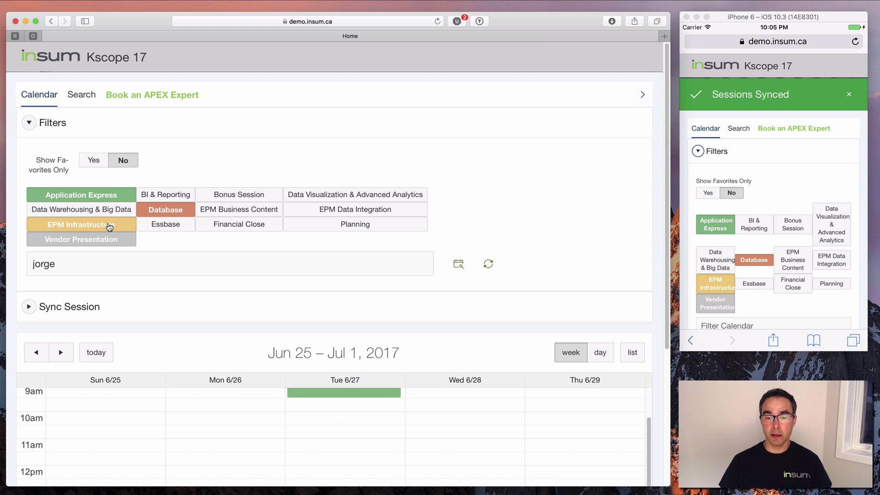
{"action": "left_click", "coordinate": [109, 225]}
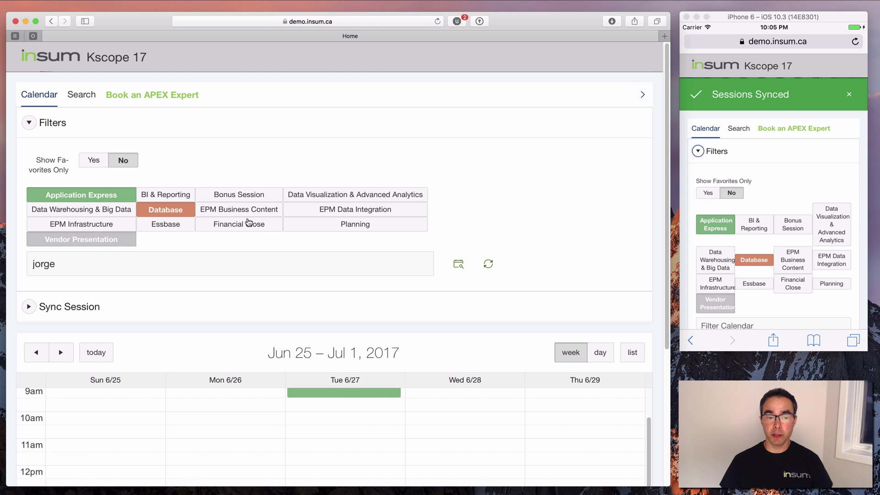
{"action": "left_click", "coordinate": [262, 224]}
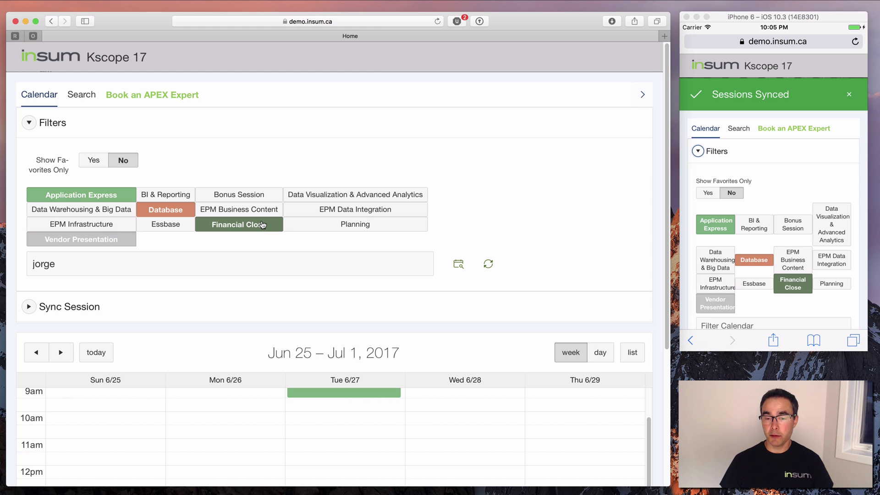
{"action": "left_click", "coordinate": [262, 224]}
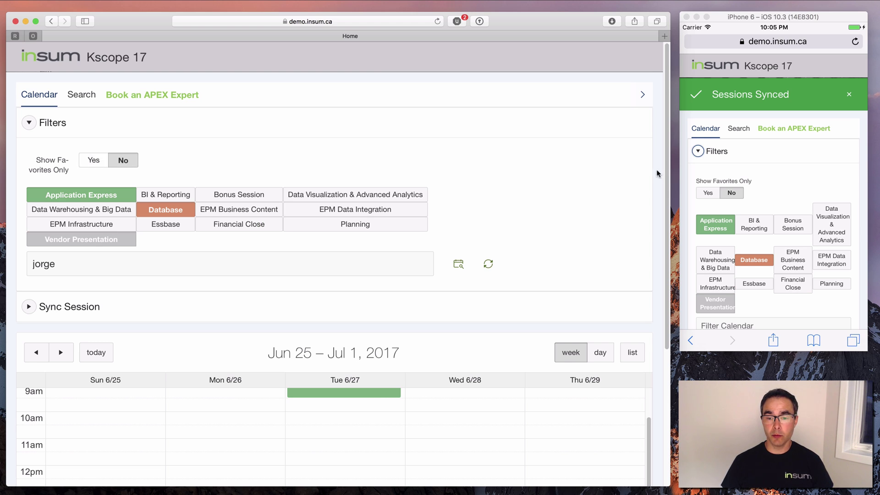
Collapse the Filters section on the phone simulator.
{"action": "left_click", "coordinate": [707, 194]}
{"action": "left_click", "coordinate": [703, 156]}
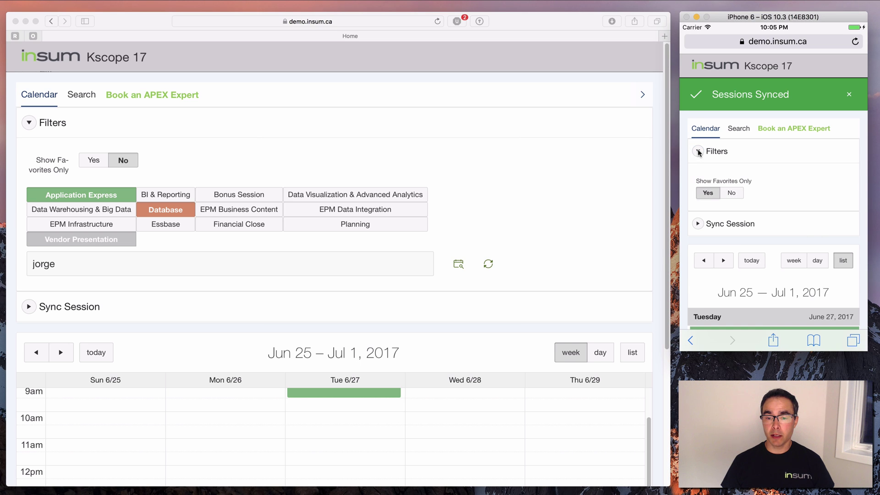
{"action": "scroll", "coordinate": [753, 259], "scroll_direction": "down", "scroll_amount": 5}
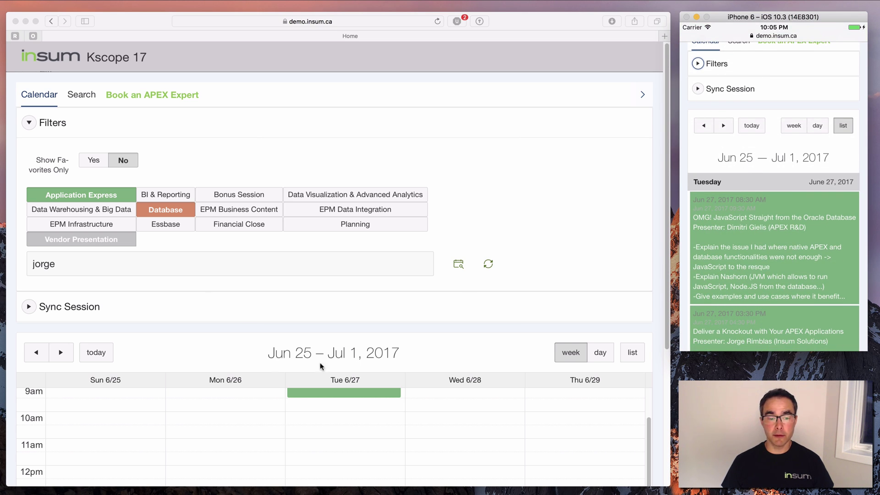
Reset the text search so the desktop calendar reloads with all sessions.
{"action": "left_click", "coordinate": [118, 162]}
{"action": "scroll", "coordinate": [294, 273], "scroll_direction": "down", "scroll_amount": 3}
{"action": "scroll", "coordinate": [295, 257], "scroll_direction": "up", "scroll_amount": 2}
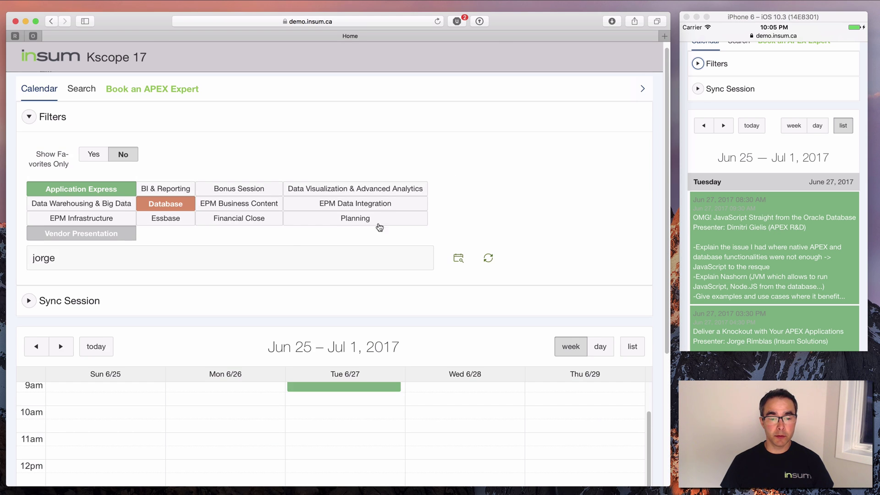
{"action": "left_click", "coordinate": [489, 262]}
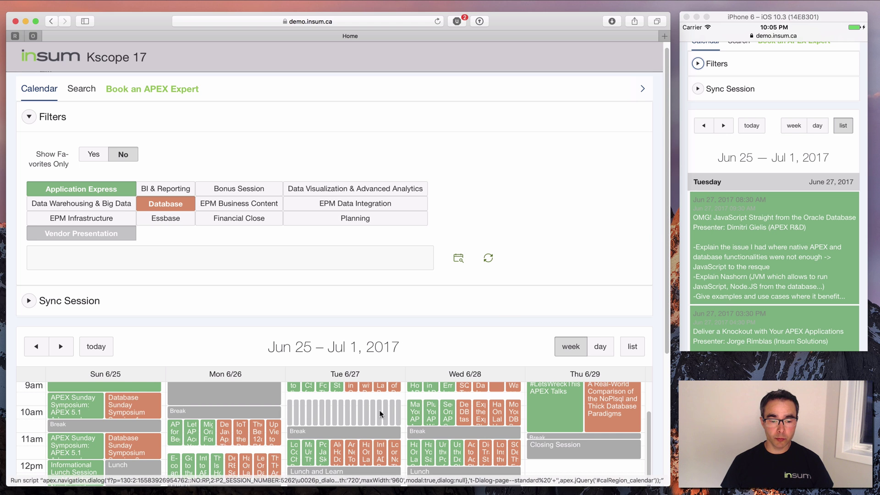
{"action": "scroll", "coordinate": [378, 414], "scroll_direction": "up", "scroll_amount": 1}
{"action": "scroll", "coordinate": [357, 407], "scroll_direction": "down", "scroll_amount": 5}
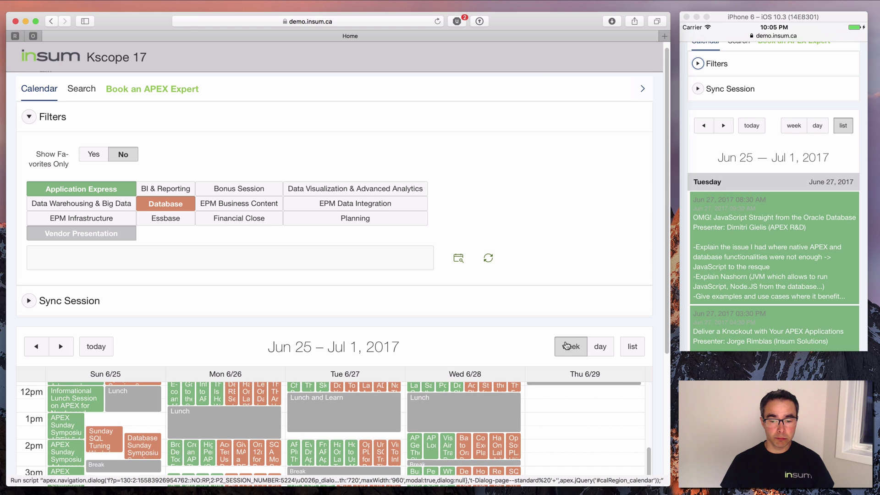
Show the calendar as a single day and advance to Tuesday, June 27, 2017.
{"action": "left_click", "coordinate": [568, 347]}
{"action": "left_click", "coordinate": [595, 347]}
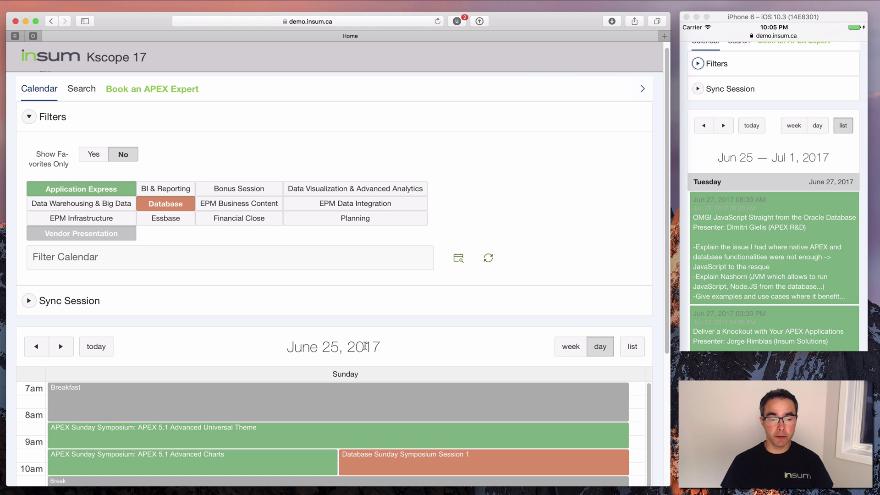
{"action": "left_click", "coordinate": [68, 344]}
{"action": "left_click", "coordinate": [68, 344]}
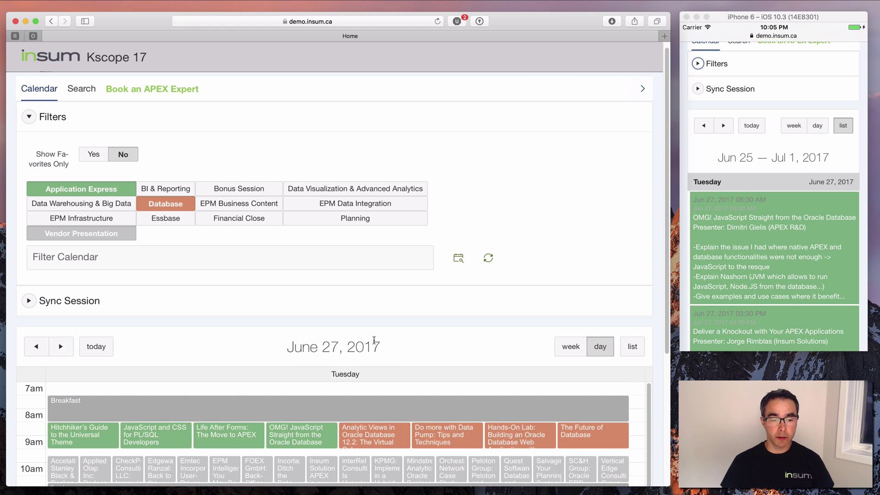
{"action": "scroll", "coordinate": [380, 409], "scroll_direction": "down", "scroll_amount": 5}
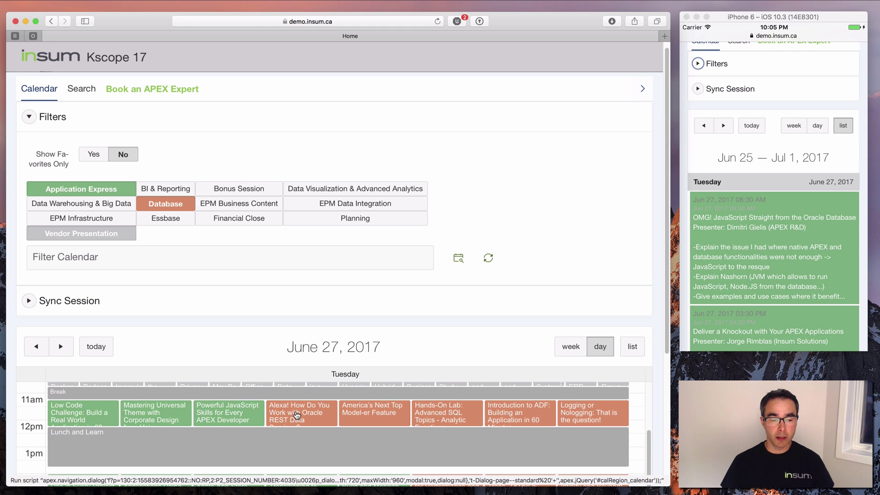
Favorite the 'Alexa! How Do You Work with Oracle REST Data Services?' session and close its details.
{"action": "left_click", "coordinate": [304, 417]}
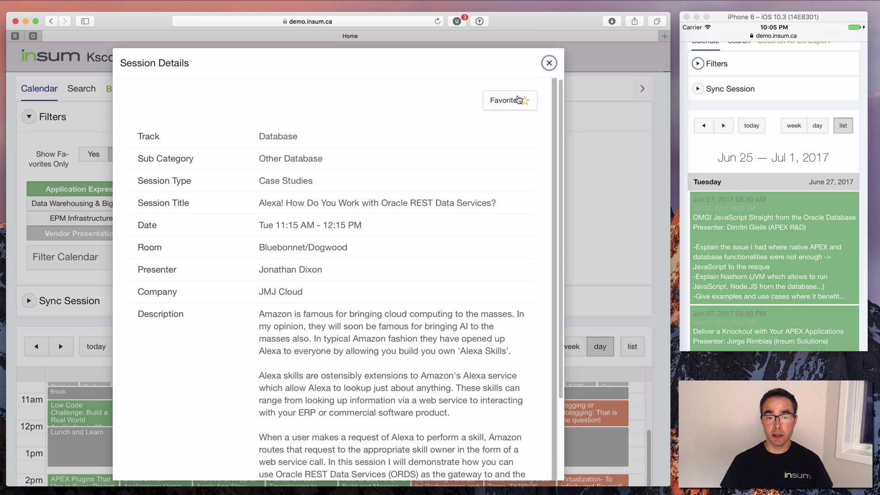
{"action": "left_click", "coordinate": [518, 100]}
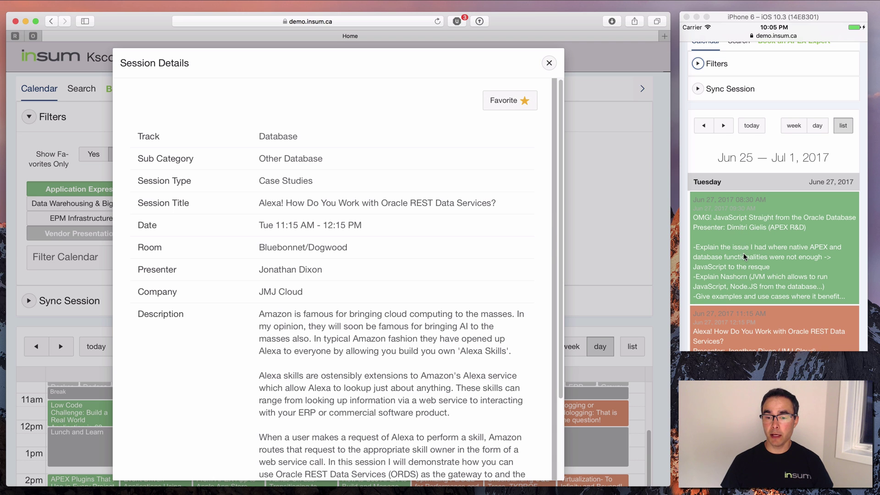
{"action": "left_click_drag", "start_coordinate": [745, 258], "coordinate": [743, 194]}
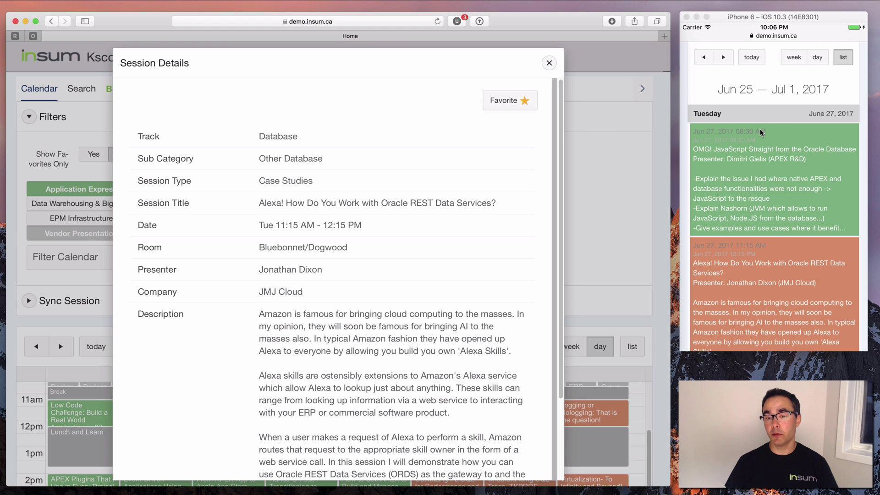
{"action": "left_click", "coordinate": [549, 63]}
{"action": "left_click", "coordinate": [27, 302]}
{"action": "left_click", "coordinate": [29, 302]}
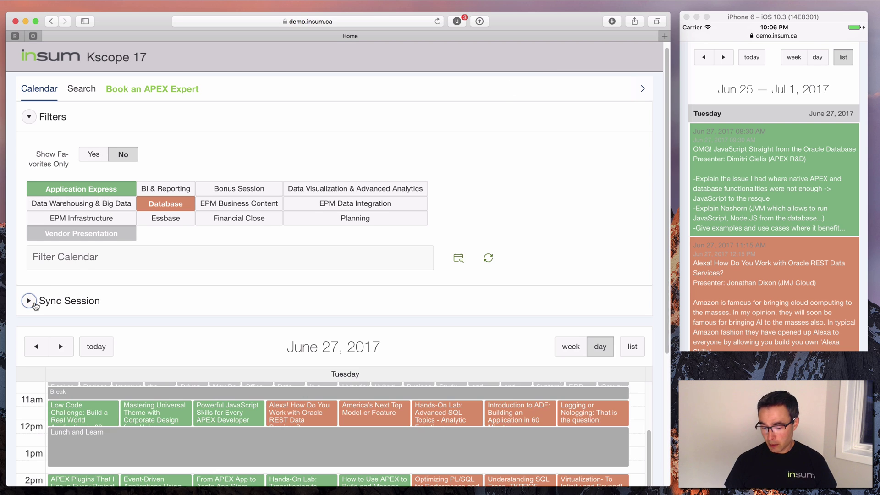